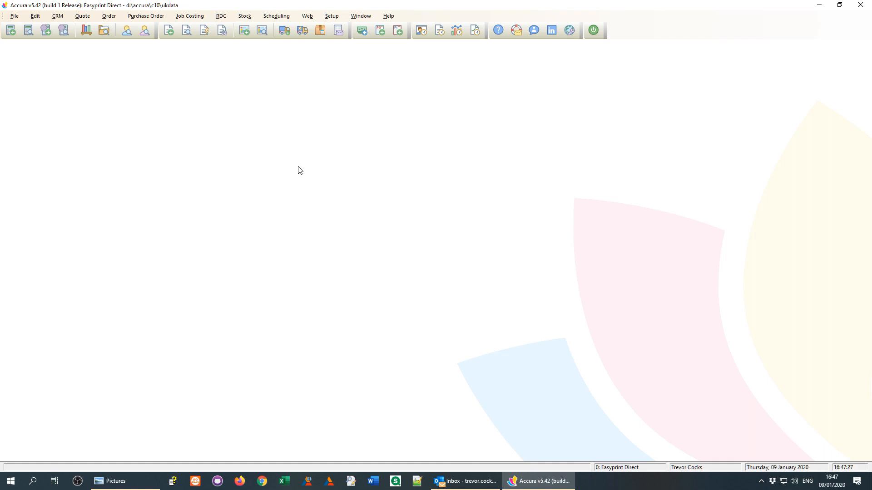
# Open the quote markup profiles list and look through the unit price, 35% profit and pricelist profiles.
pyautogui.click(81, 17)
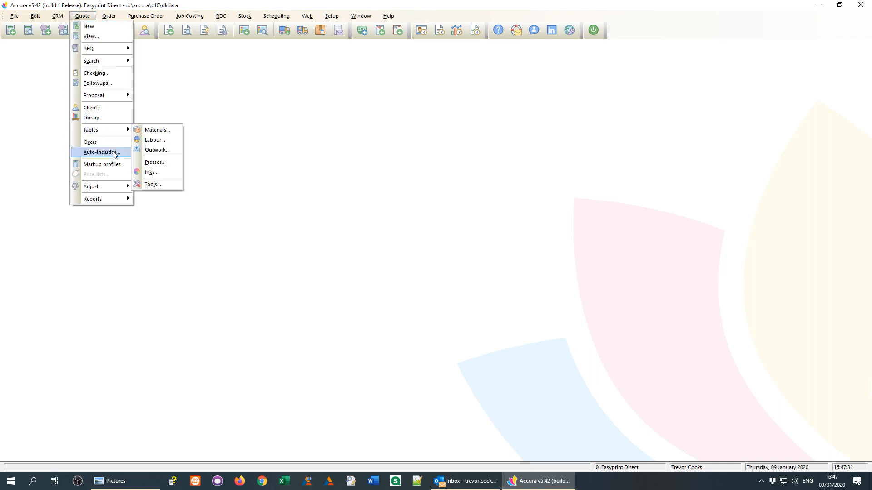
pyautogui.click(114, 167)
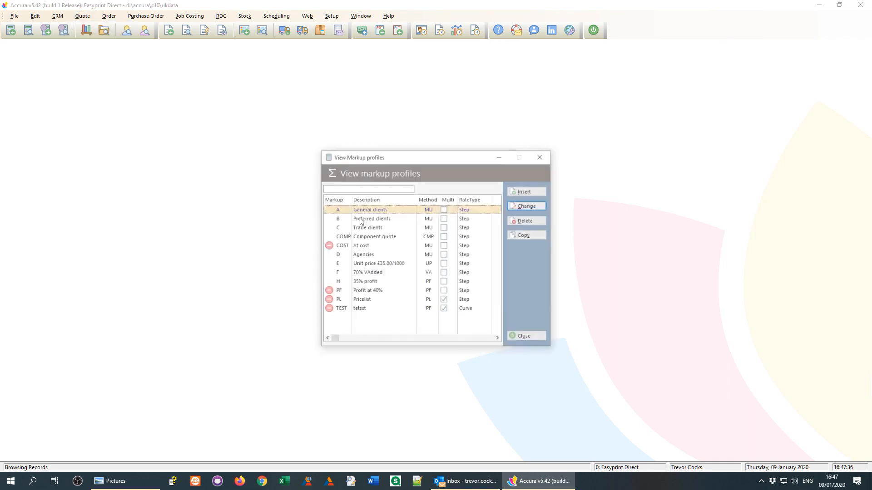
pyautogui.moveTo(421, 157); pyautogui.dragTo(341, 112)
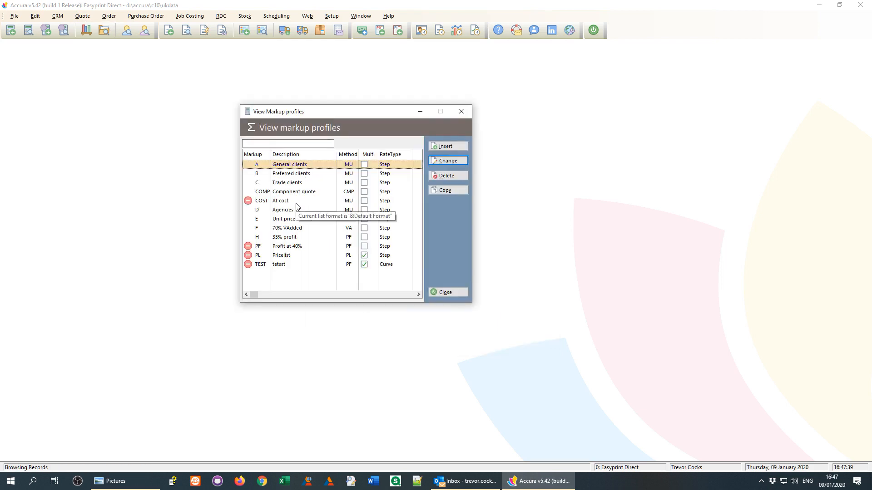
pyautogui.click(316, 229)
pyautogui.press('Up')
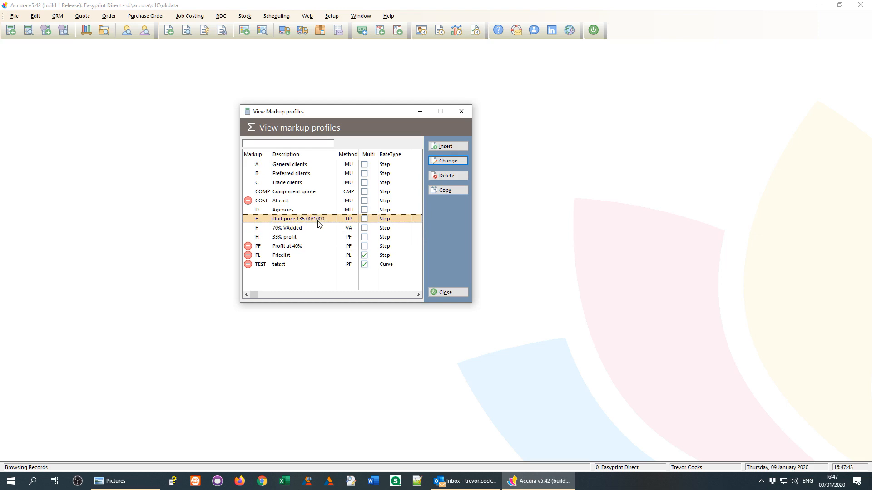
pyautogui.click(300, 238)
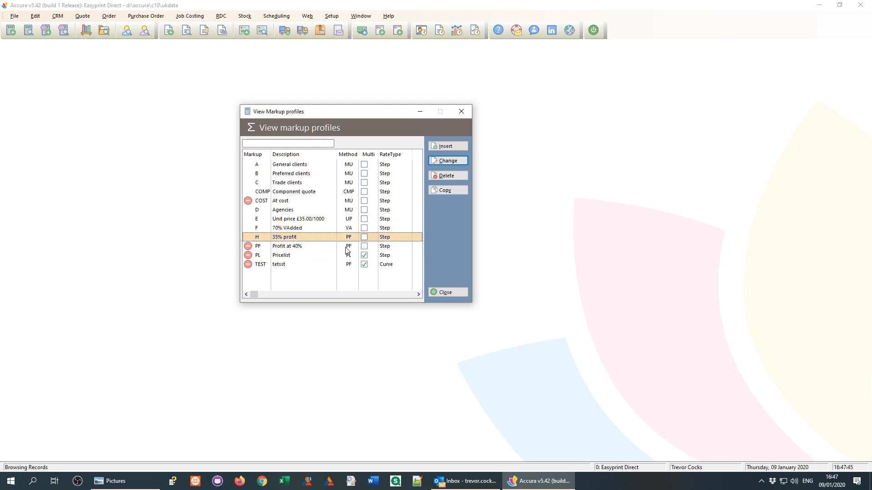
pyautogui.click(305, 258)
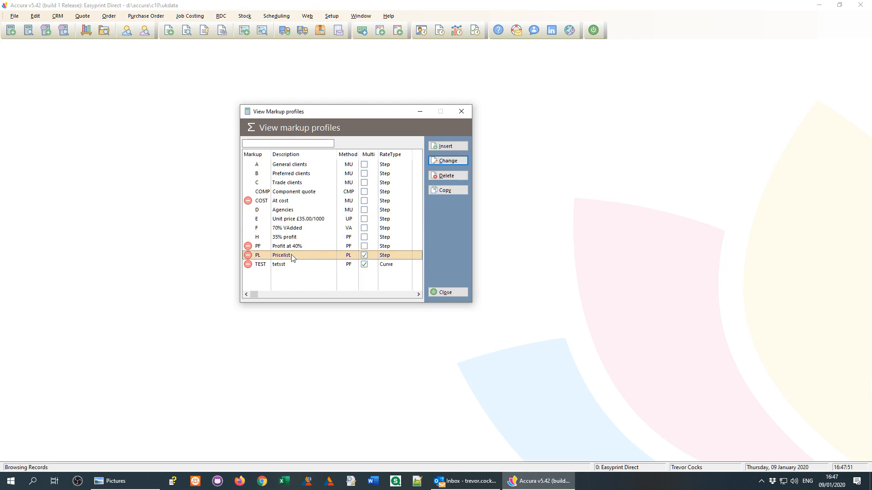
# Open the Component quote markup profile, choose Component as its method, save it and close the profiles list.
pyautogui.click(303, 194)
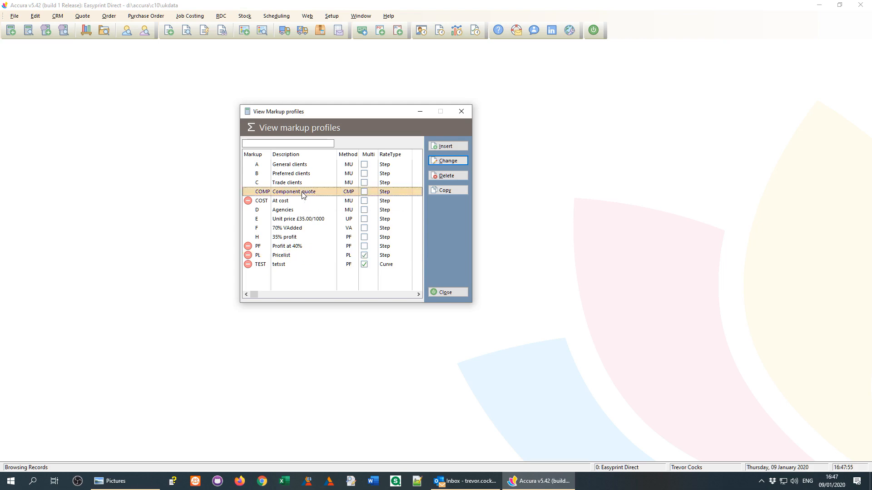
pyautogui.click(448, 163)
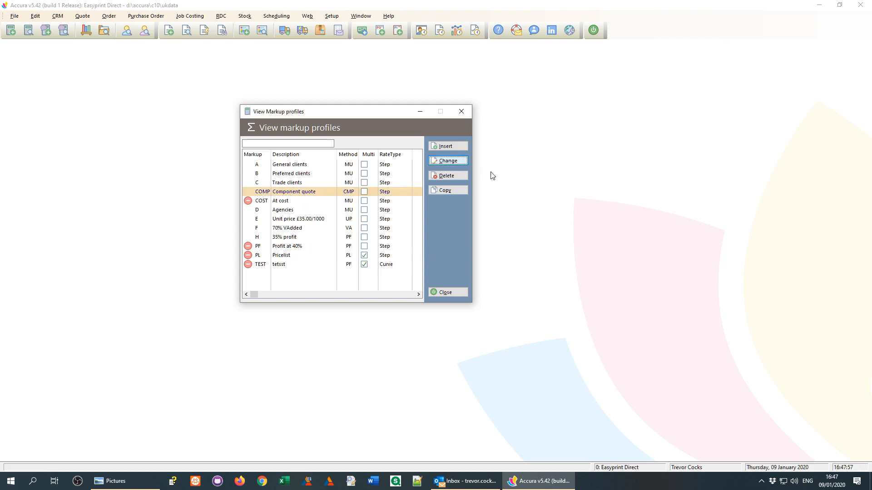
pyautogui.moveTo(421, 126); pyautogui.dragTo(565, 165)
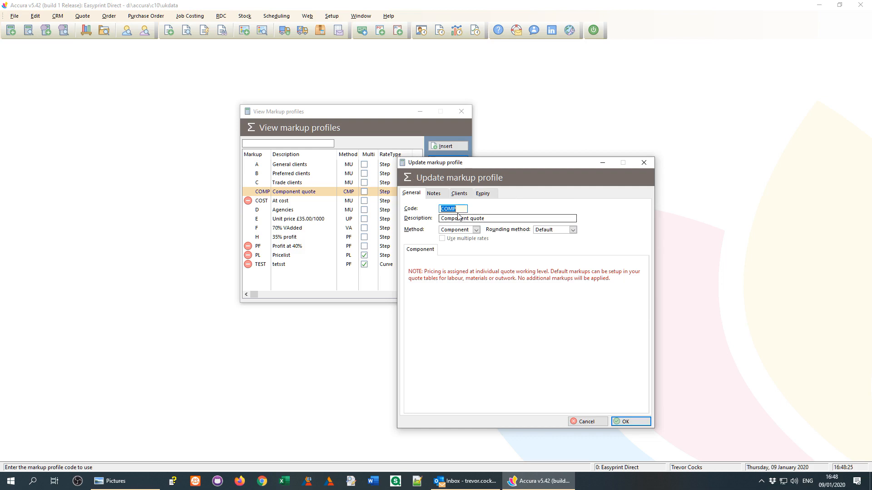
pyautogui.click(477, 230)
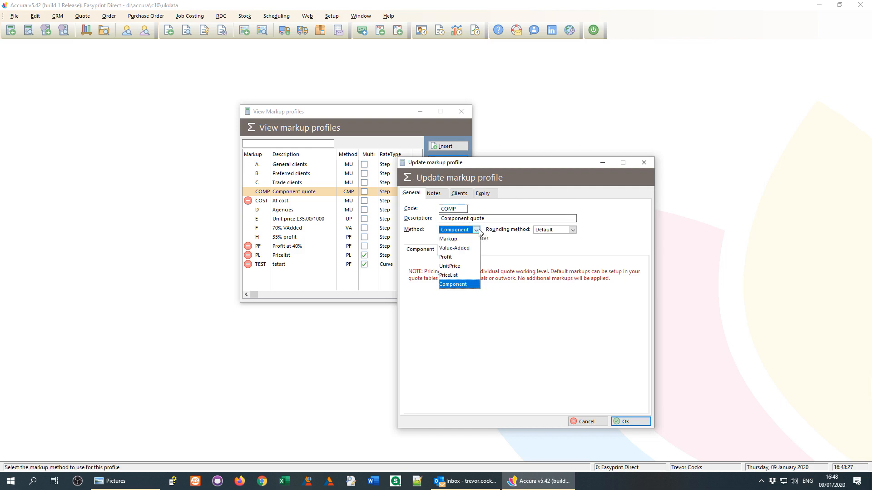
pyautogui.click(466, 284)
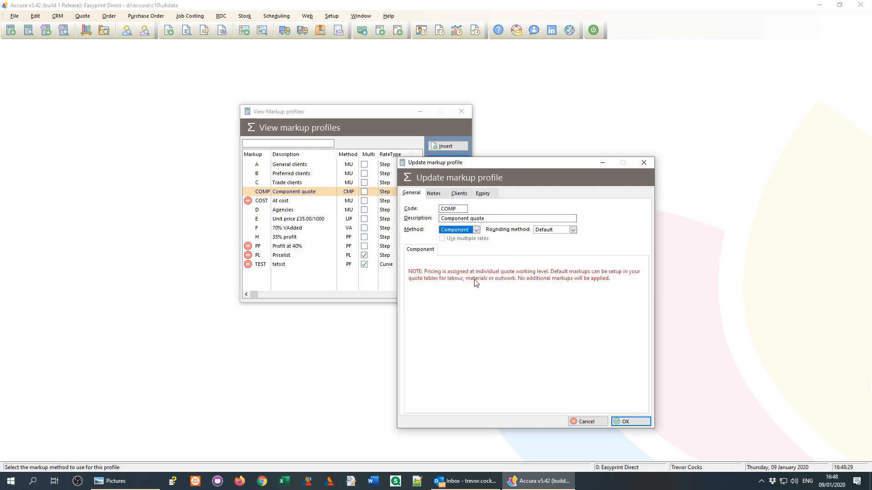
pyautogui.click(638, 424)
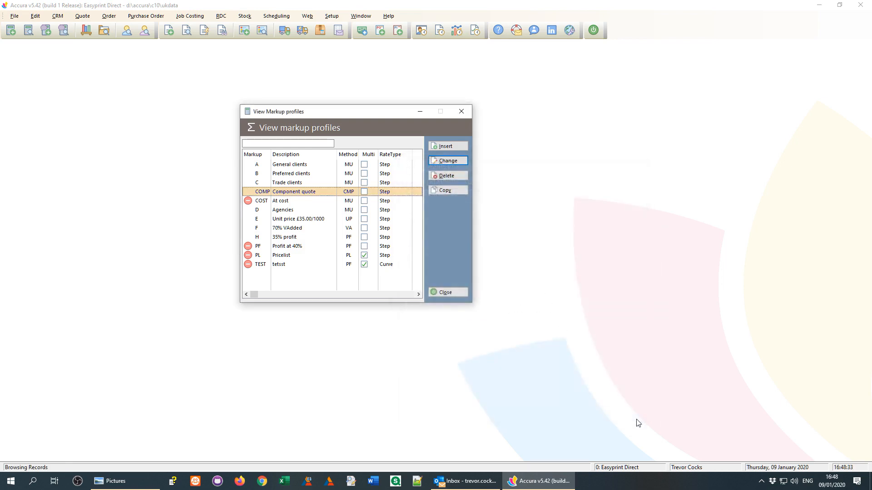
pyautogui.click(453, 293)
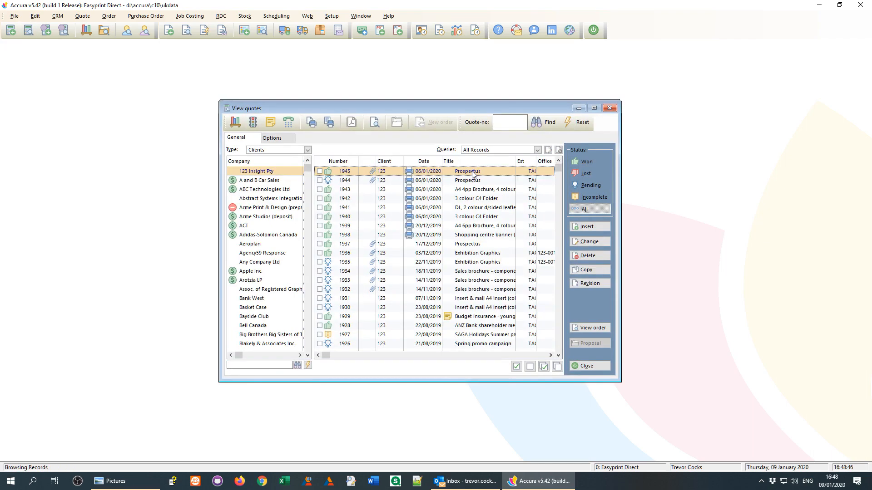
# Open quote 1945, Prospectus, from the quotes list and look through all of its workings.
pyautogui.doubleClick(473, 174)
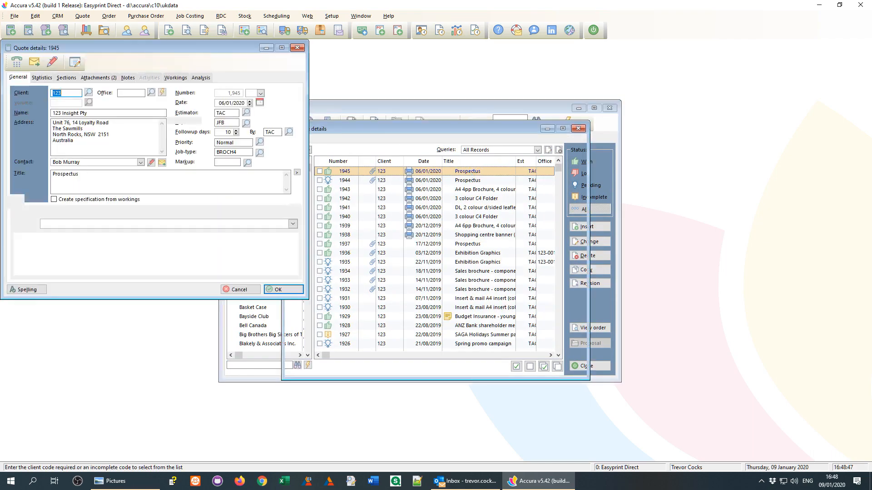
pyautogui.click(175, 77)
pyautogui.moveTo(181, 45); pyautogui.dragTo(667, 182)
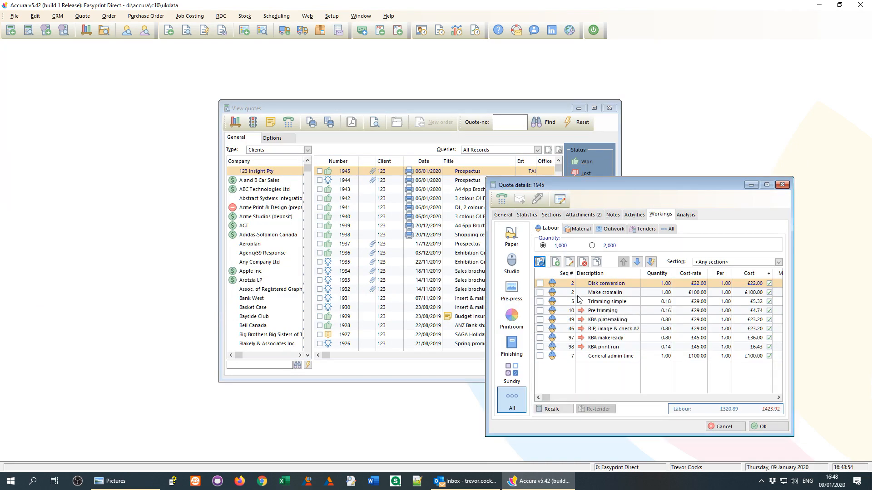
pyautogui.click(665, 234)
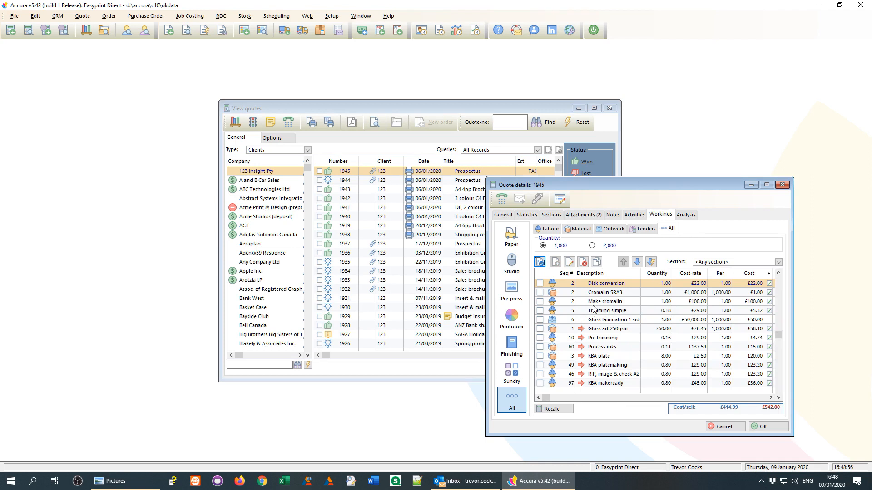
pyautogui.scroll(-2, 592, 306)
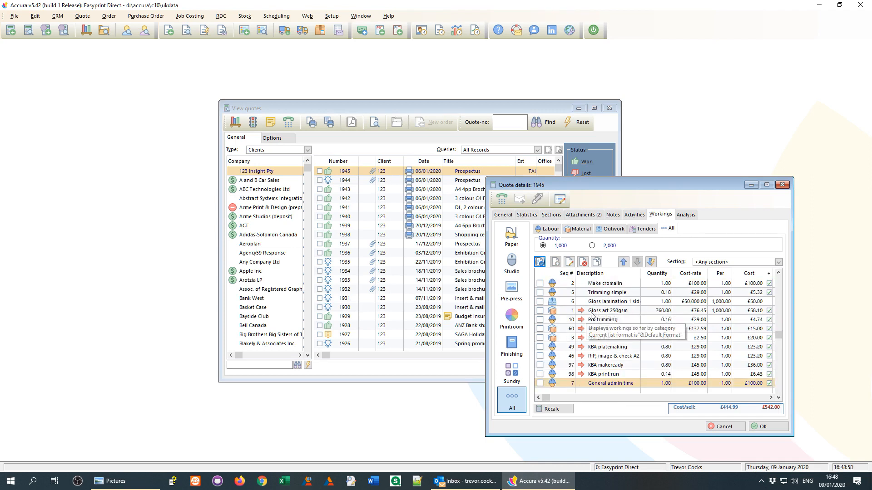
pyautogui.click(584, 314)
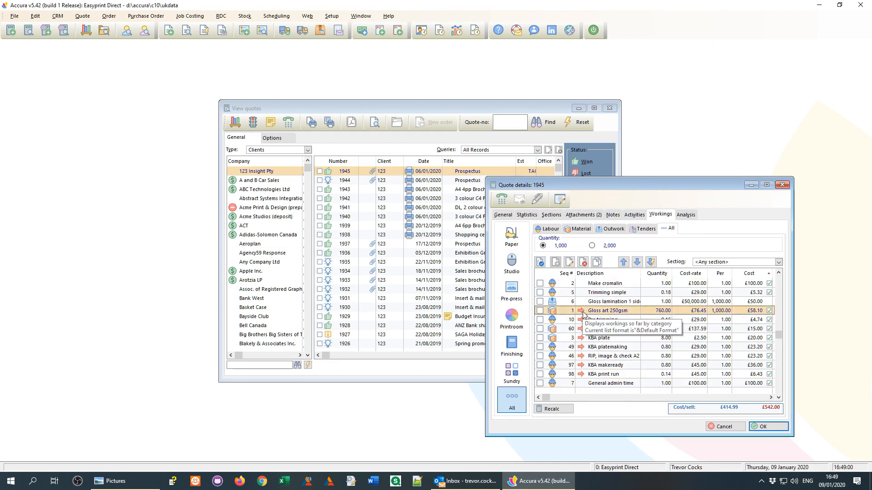
pyautogui.scroll(2, 608, 311)
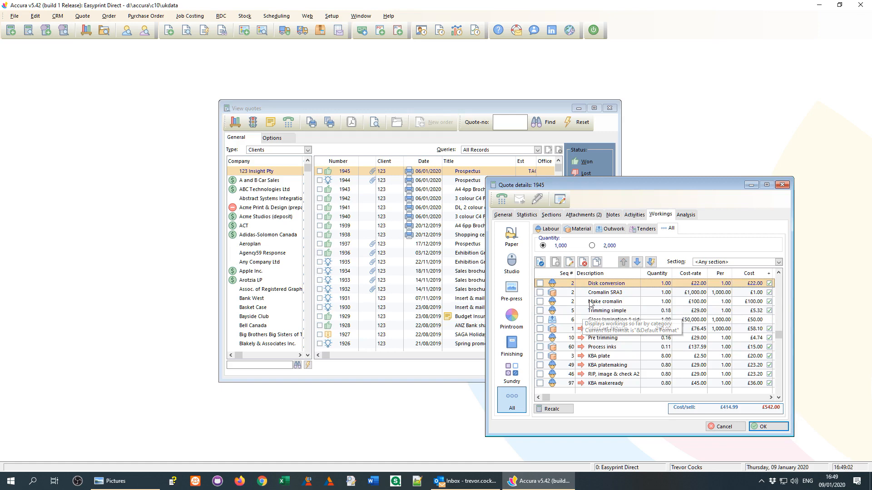
# View the quote's labour, material and outwork workings separately, and return to the complete list of workings.
pyautogui.click(548, 229)
pyautogui.click(578, 229)
pyautogui.click(611, 230)
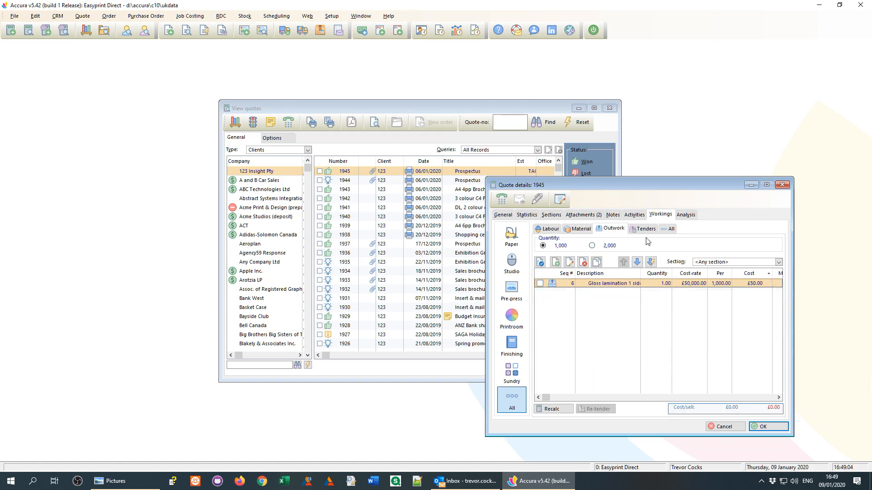
pyautogui.click(671, 229)
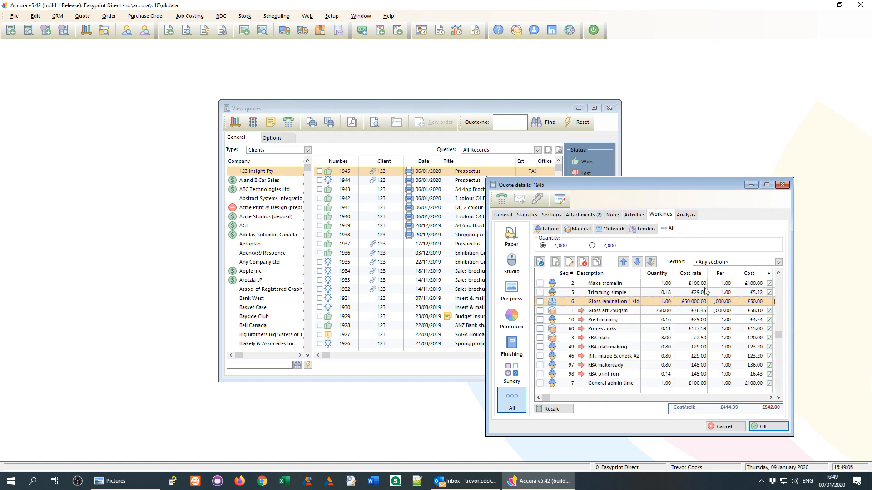
# Enlarge the quote window to examine each working's markup and sell price, and close the quote unsaved along with the quotes list.
pyautogui.moveTo(485, 179); pyautogui.dragTo(362, 159)
pyautogui.click(668, 268)
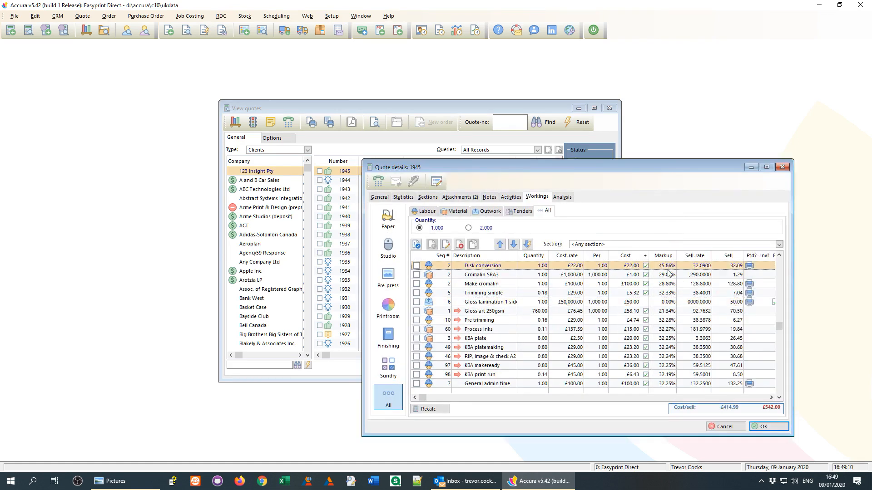
pyautogui.click(668, 276)
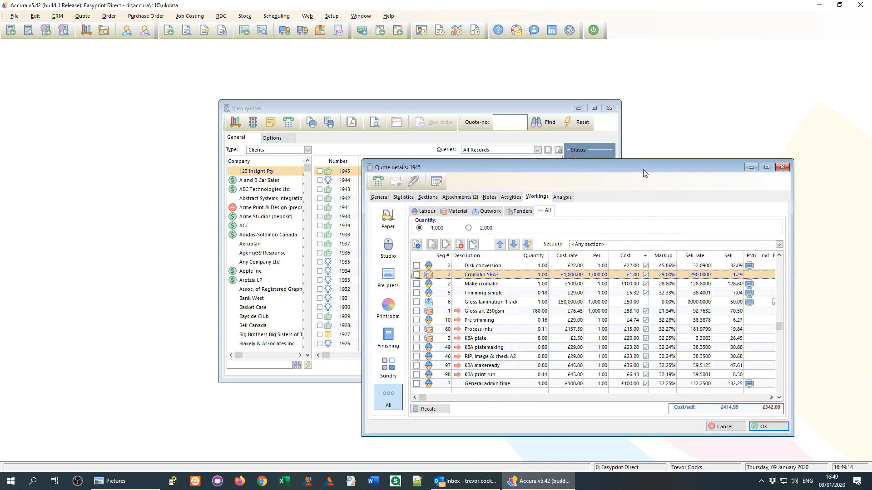
pyautogui.moveTo(645, 159); pyautogui.dragTo(644, 148)
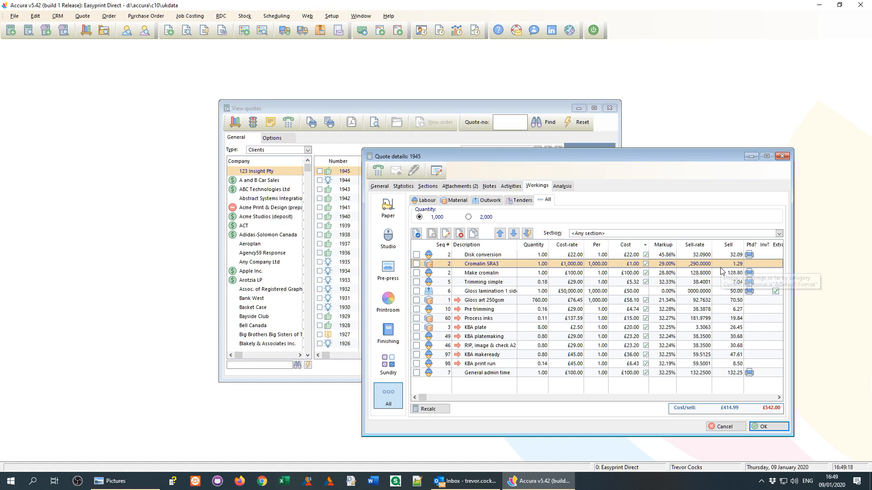
pyautogui.click(724, 427)
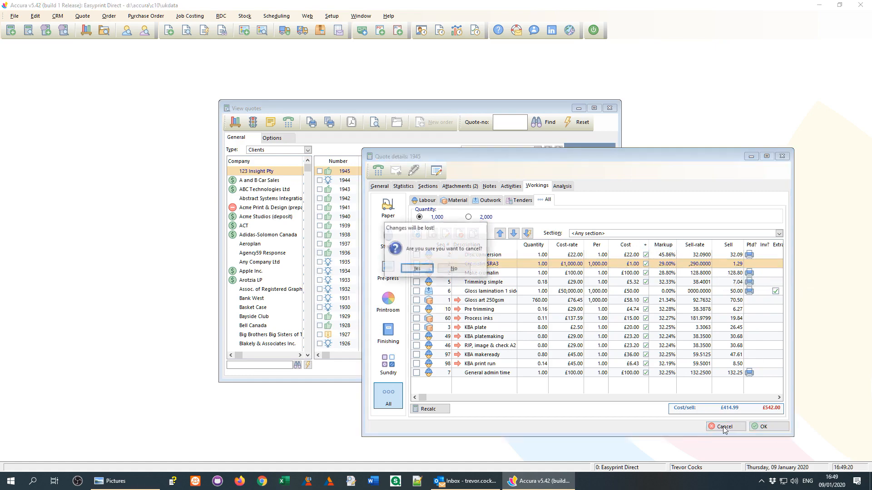
pyautogui.click(416, 269)
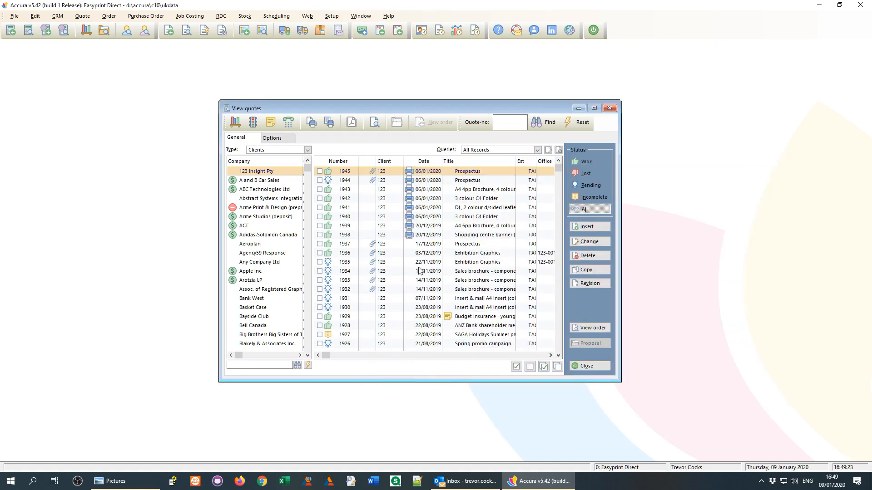
pyautogui.click(609, 108)
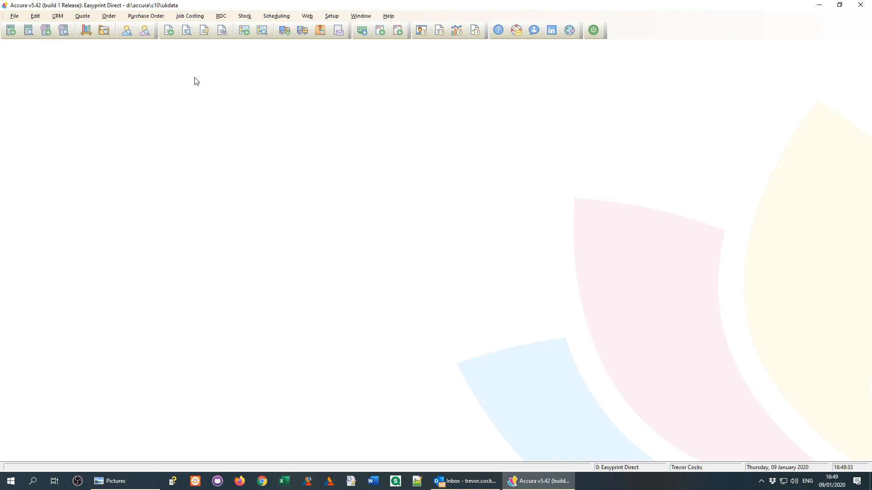
# Open the quote labour table and enlarge its window to show the markup column in full.
pyautogui.click(84, 18)
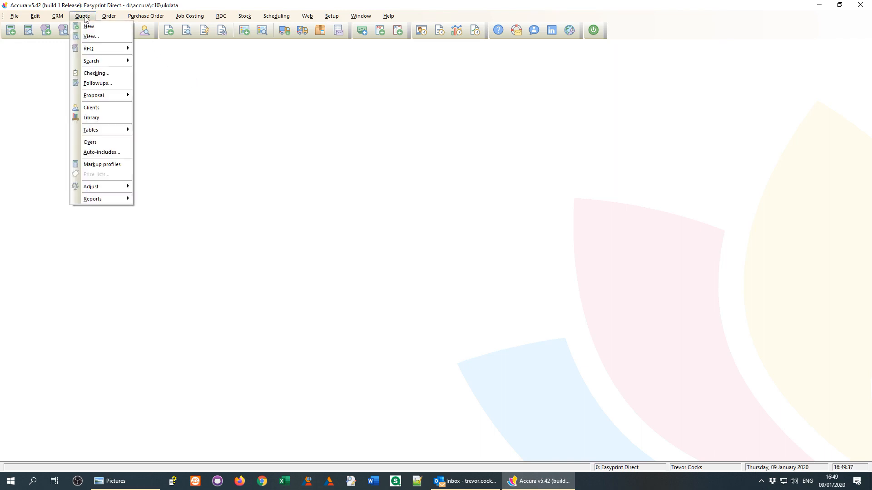
pyautogui.moveTo(107, 130)
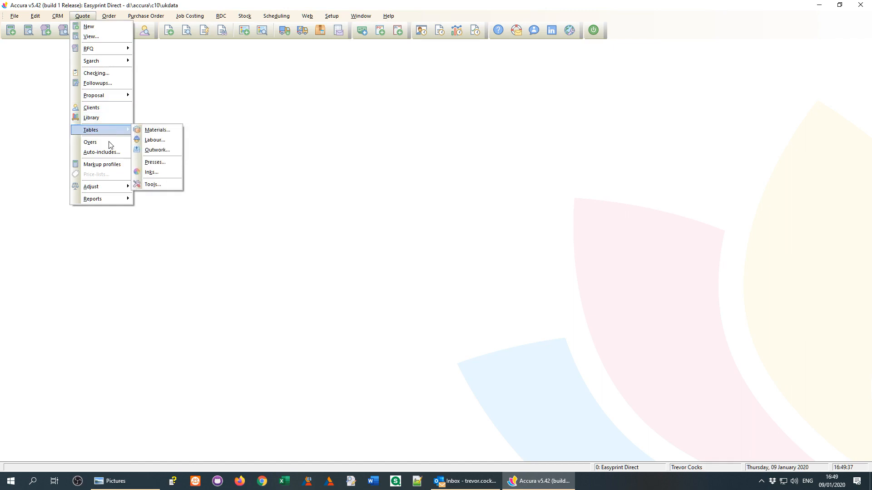
pyautogui.click(157, 140)
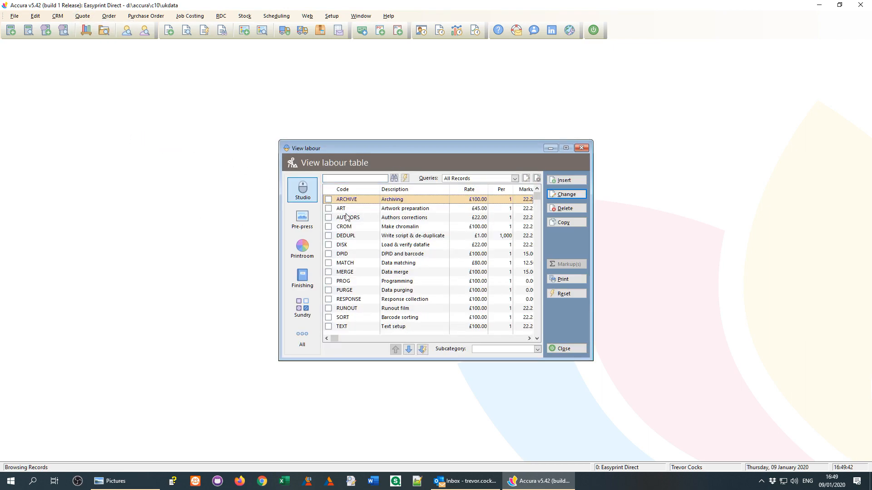
pyautogui.moveTo(279, 140); pyautogui.dragTo(230, 100)
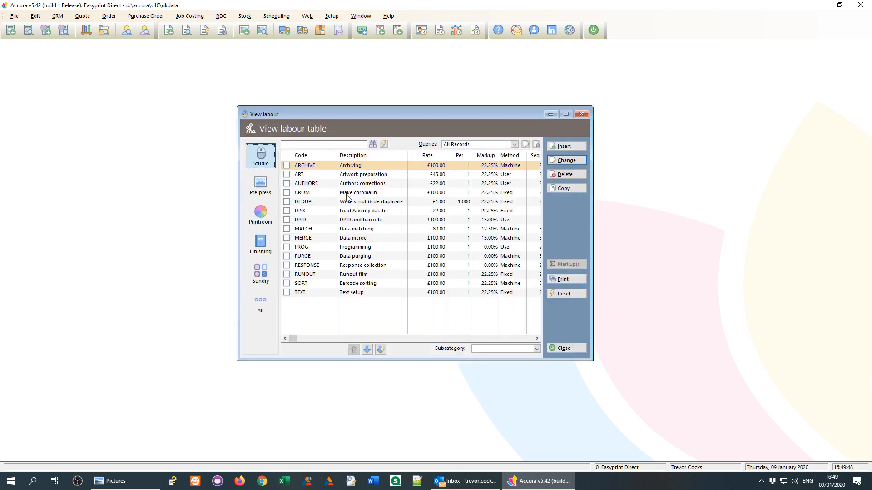
# Open the Artwork preparation labour item, check its default markup, and leave it without saving.
pyautogui.doubleClick(374, 179)
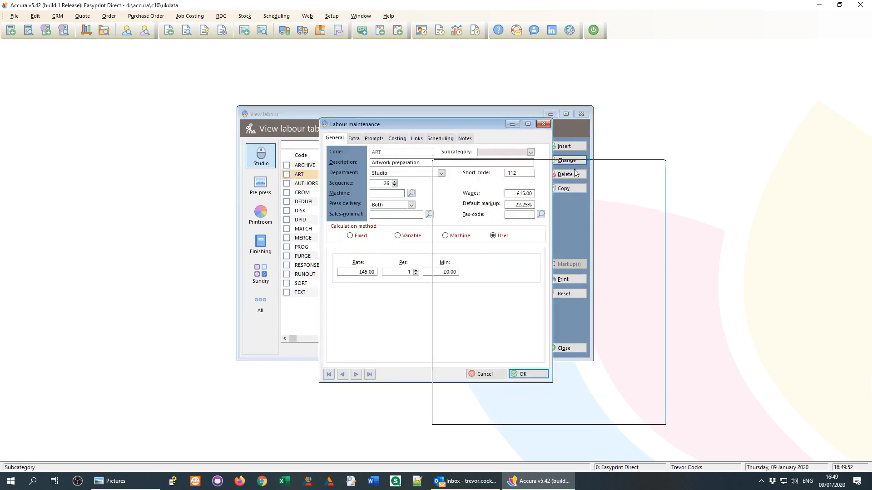
pyautogui.click(633, 246)
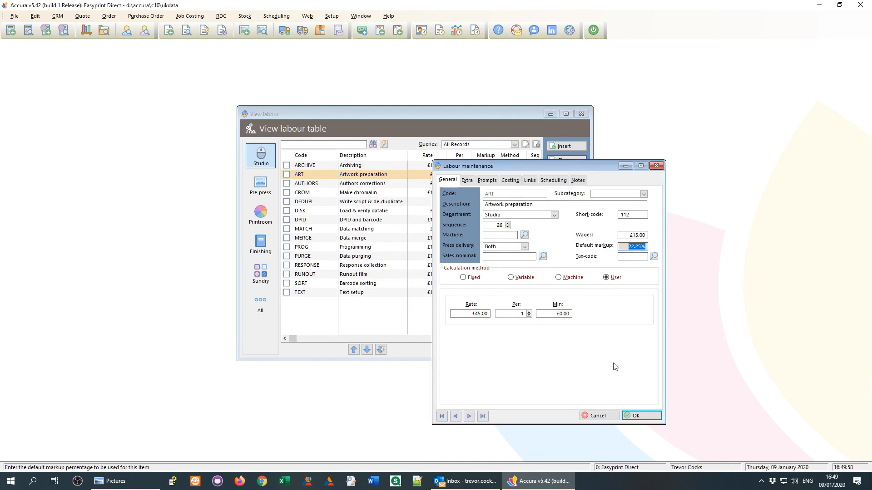
pyautogui.click(596, 417)
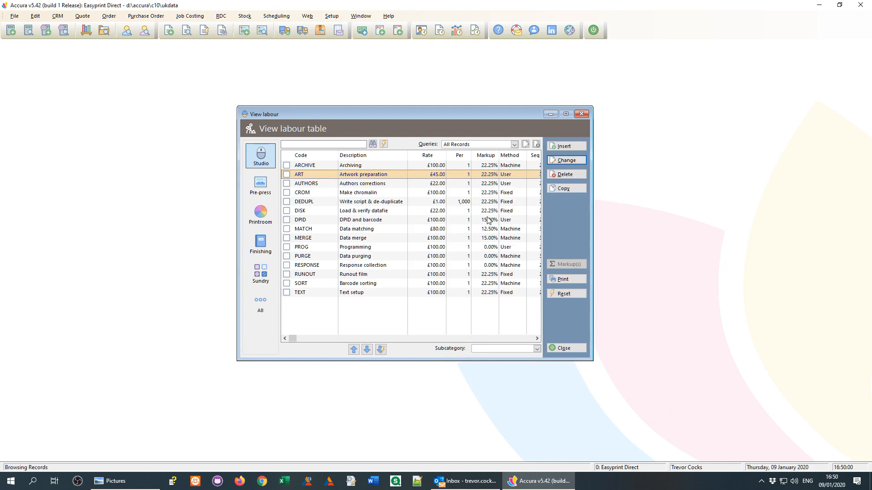
# Open the DPID and barcode labour item, check its default markup, and leave it without saving.
pyautogui.doubleClick(485, 222)
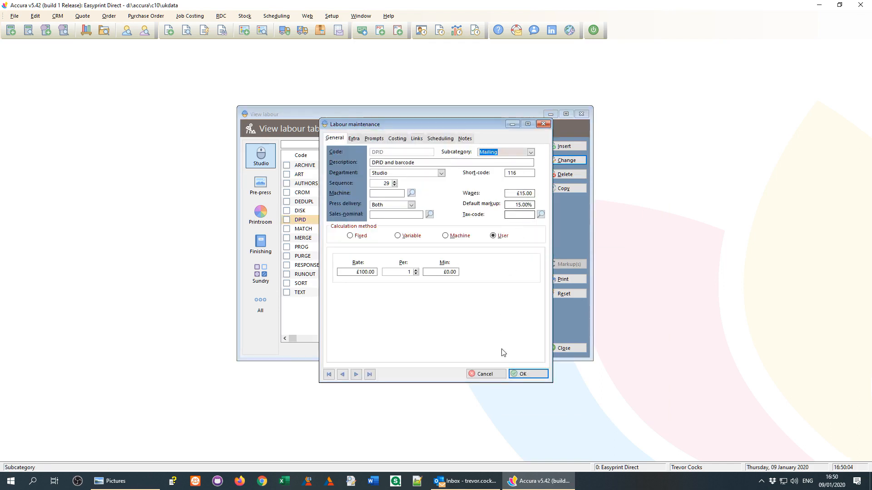
pyautogui.click(485, 374)
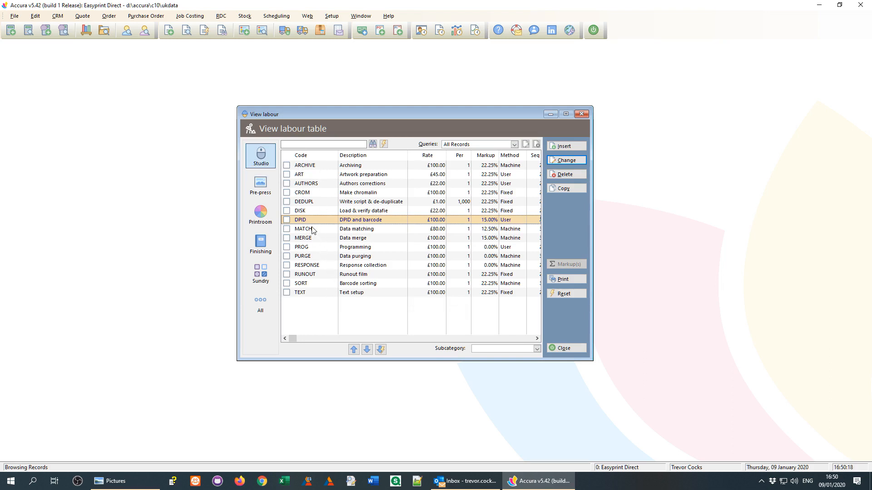
# Tag all Studio labour records and apply an 18% markup to them.
pyautogui.rightClick(292, 176)
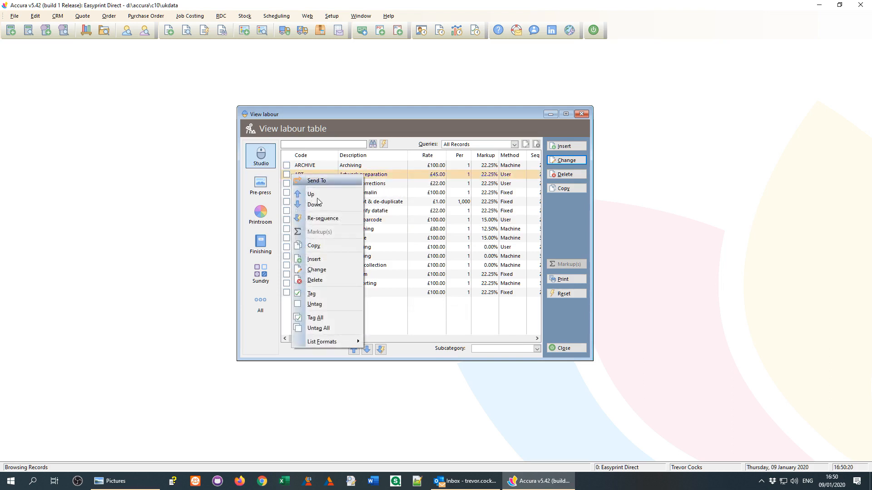
pyautogui.click(347, 317)
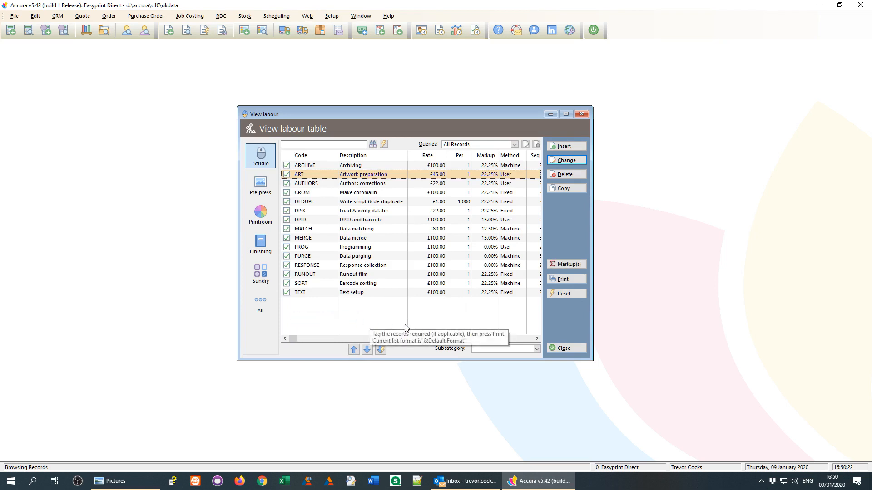
pyautogui.click(570, 269)
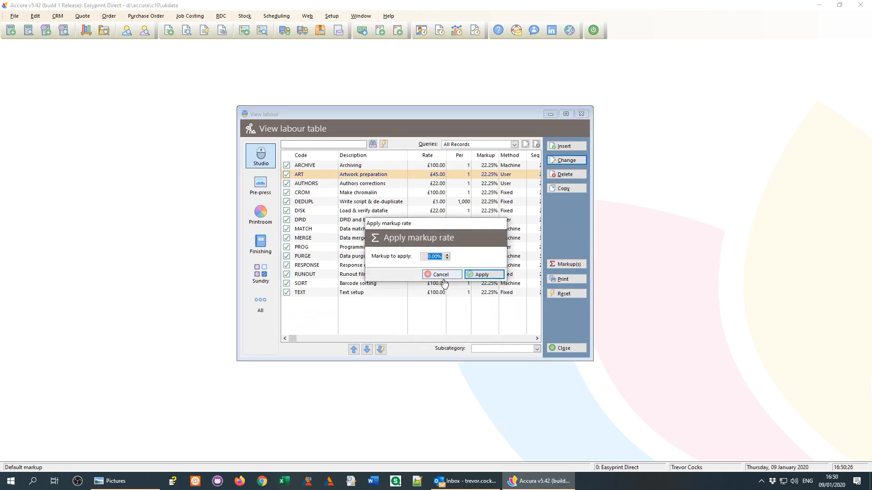
pyautogui.write('18')
pyautogui.press('Tab')
pyautogui.click(482, 275)
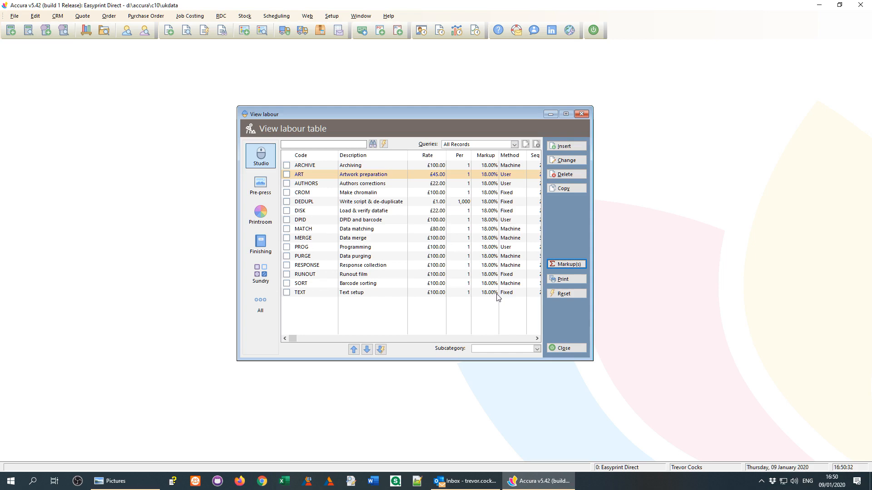
# Review the markups of the Pre-press and Printroom labour records.
pyautogui.click(260, 185)
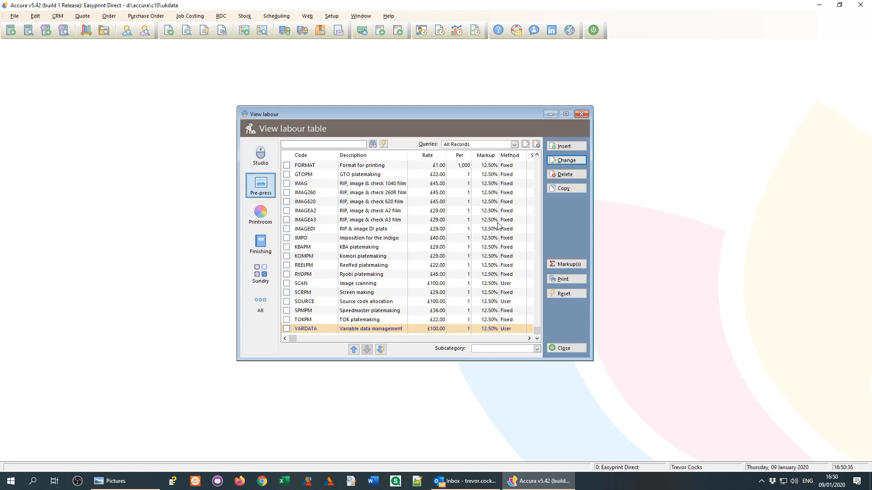
pyautogui.scroll(8, 497, 222)
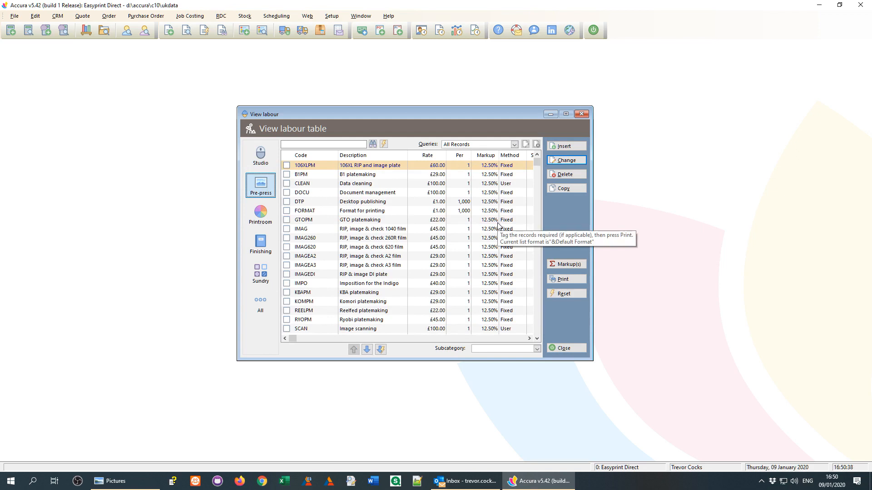
pyautogui.scroll(-8, 497, 223)
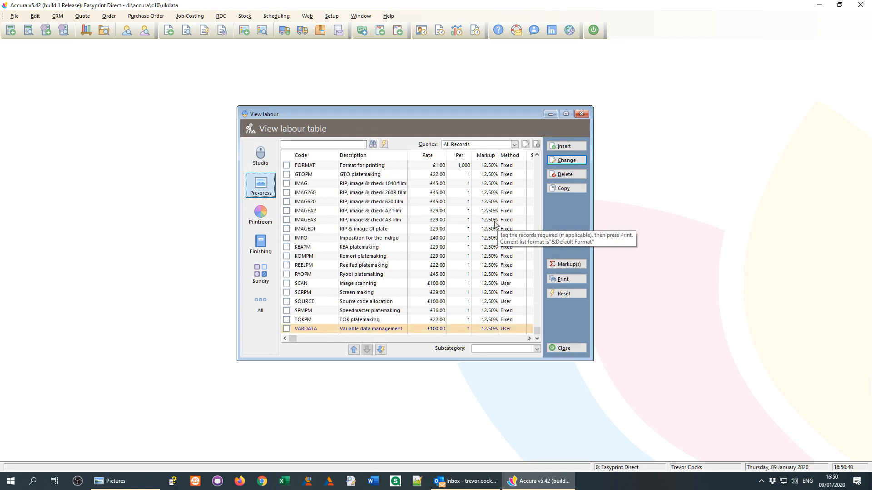
pyautogui.click(260, 214)
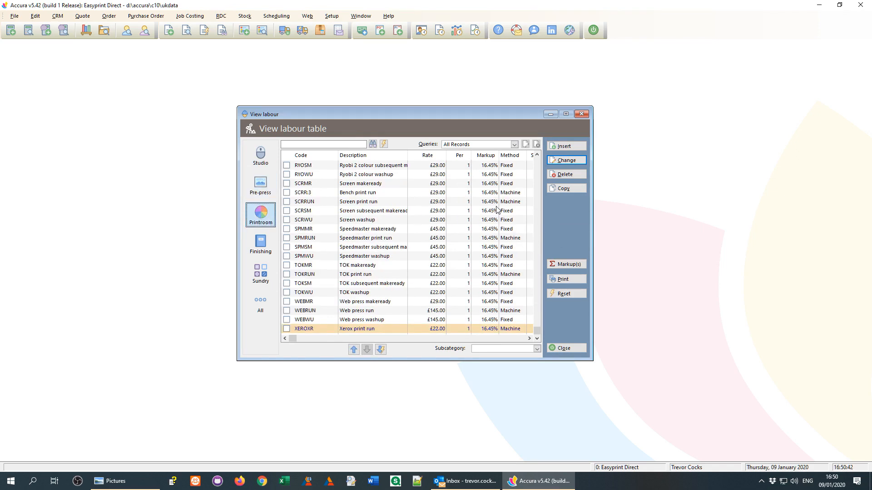
pyautogui.scroll(9, 497, 210)
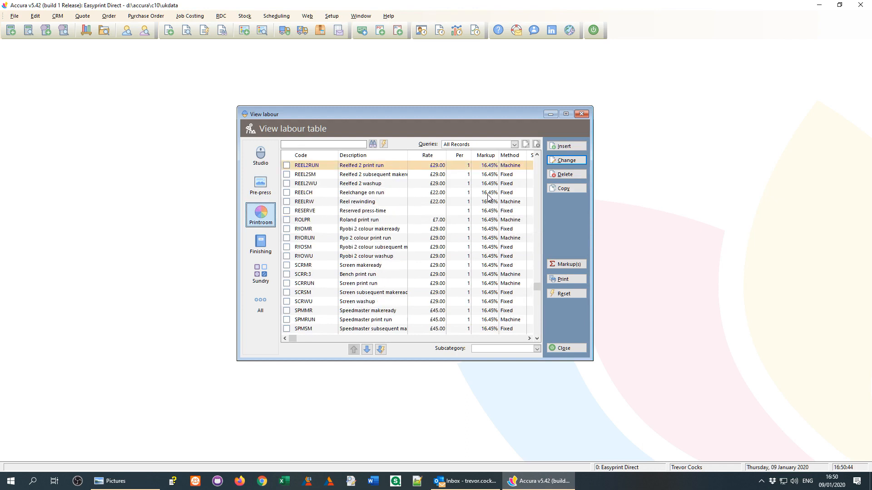
# Open the Reelchange on run labour item, leave it without saving, and close the labour table.
pyautogui.click(486, 194)
pyautogui.doubleClick(489, 197)
pyautogui.click(486, 375)
pyautogui.click(413, 269)
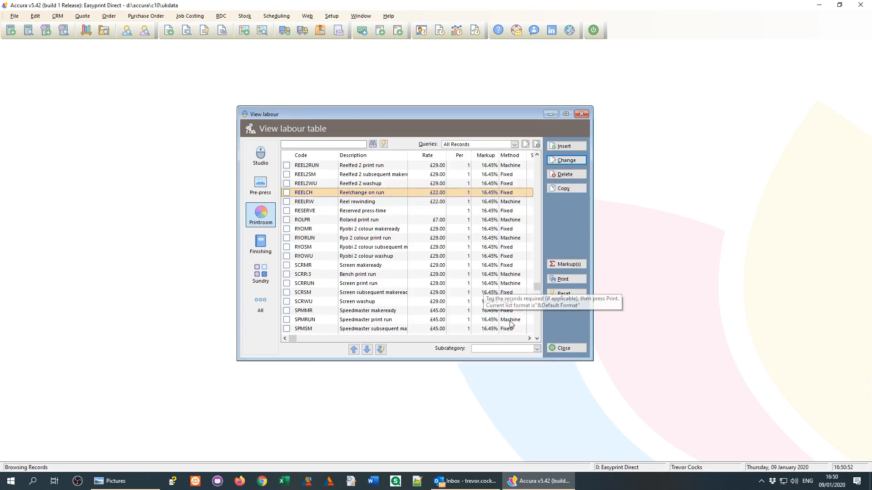
pyautogui.click(566, 348)
pyautogui.press('Return')
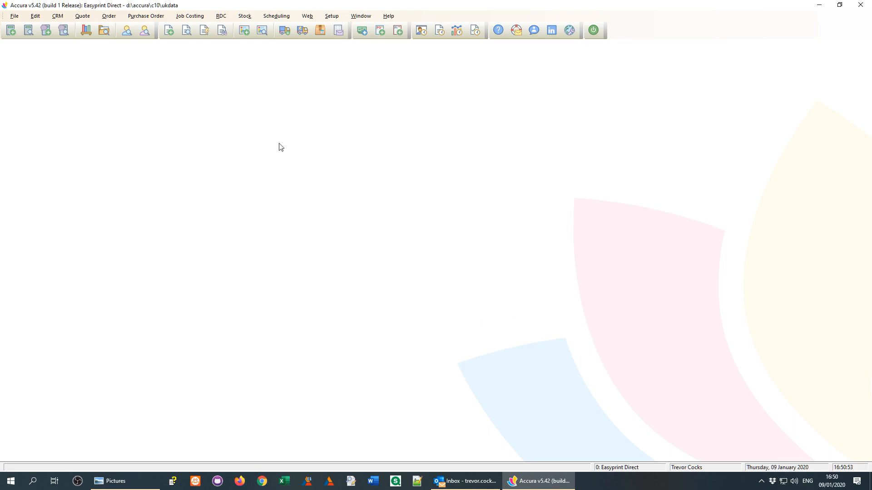
# Open the quote materials table, look through its further columns, and enlarge its window.
pyautogui.click(82, 16)
pyautogui.moveTo(114, 136)
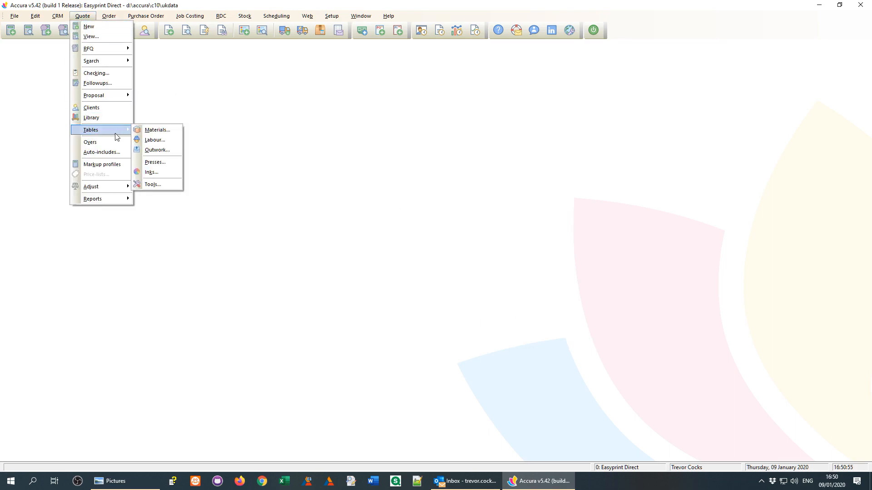
pyautogui.click(156, 130)
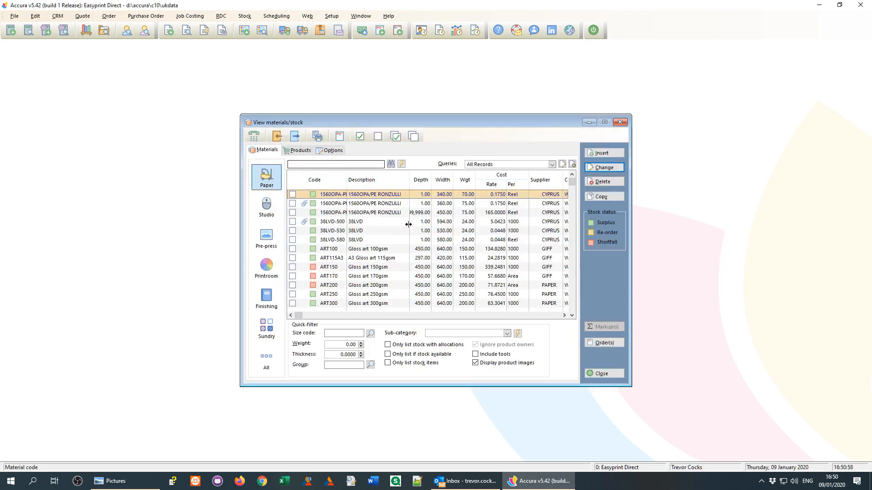
pyautogui.click(539, 316)
pyautogui.click(539, 316)
pyautogui.click(539, 316)
pyautogui.click(539, 316)
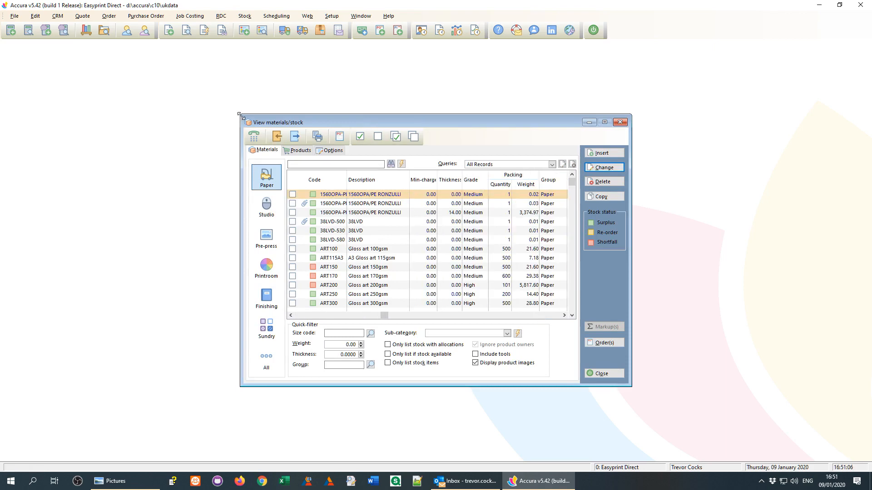
pyautogui.moveTo(240, 116); pyautogui.dragTo(213, 83)
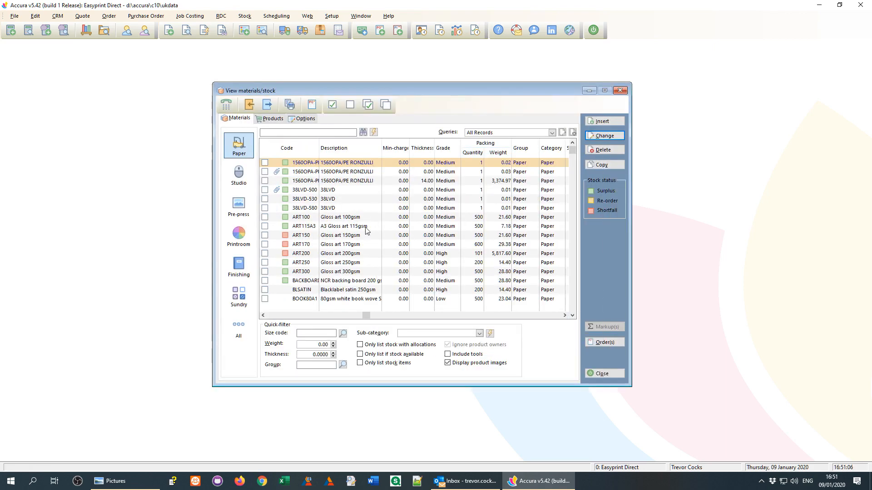
# Set the default markup of the A3 Gloss art 115gsm paper to 15% in its estimating settings and save it.
pyautogui.doubleClick(346, 228)
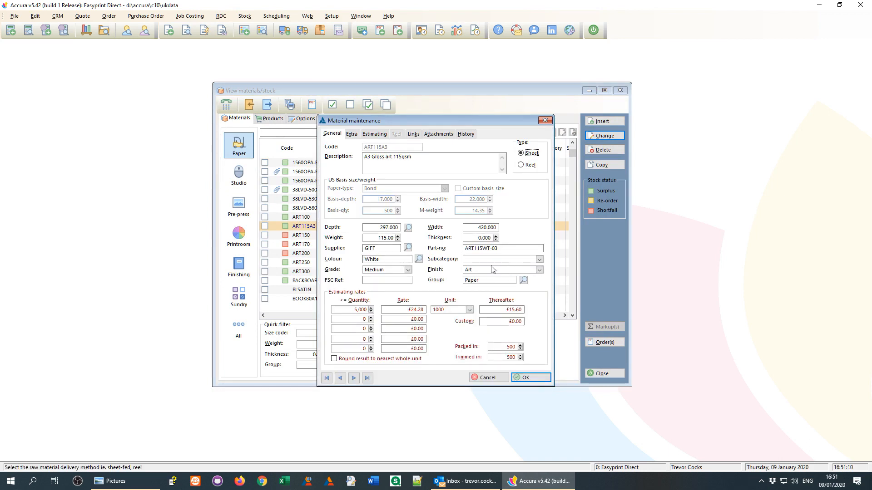
pyautogui.click(352, 135)
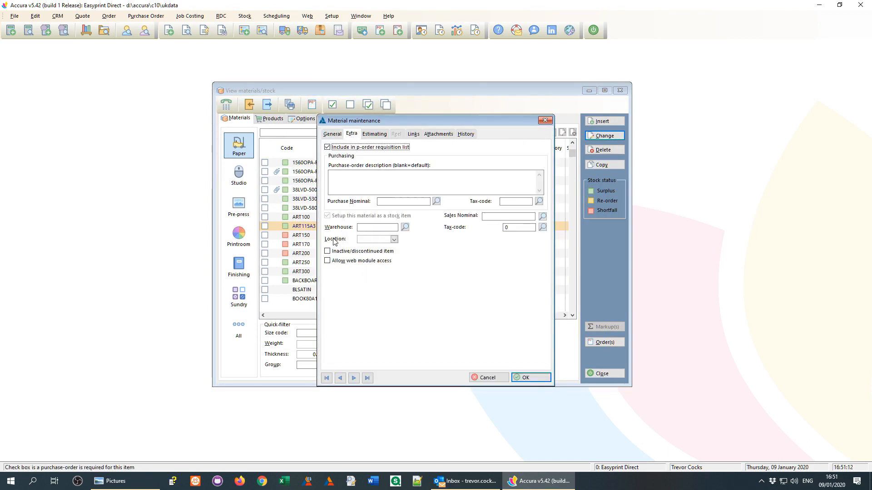
pyautogui.click(374, 134)
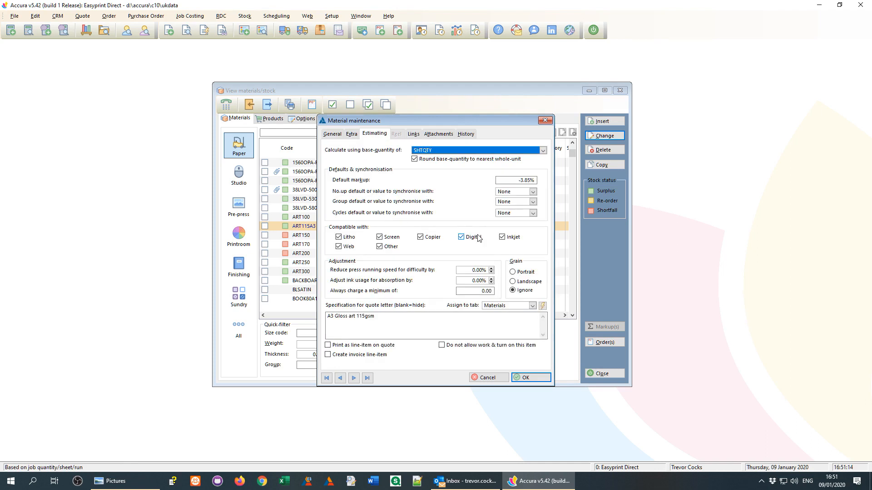
pyautogui.click(500, 182)
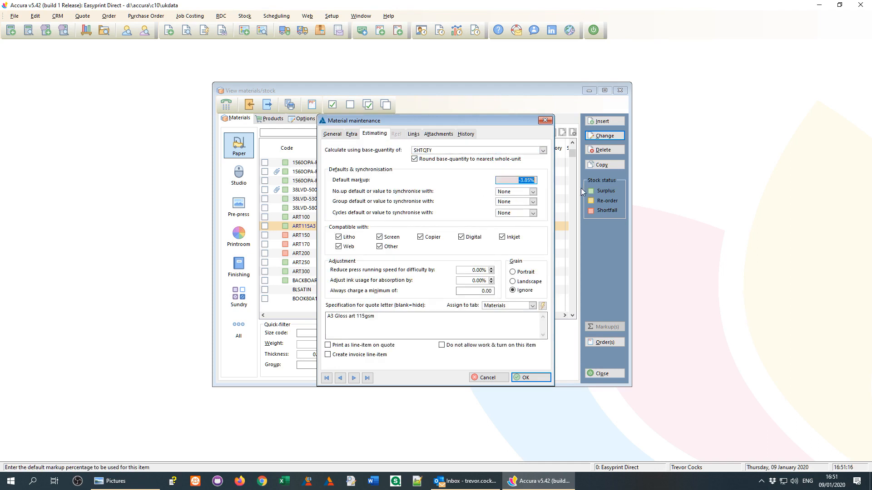
pyautogui.write('15')
pyautogui.press('Tab')
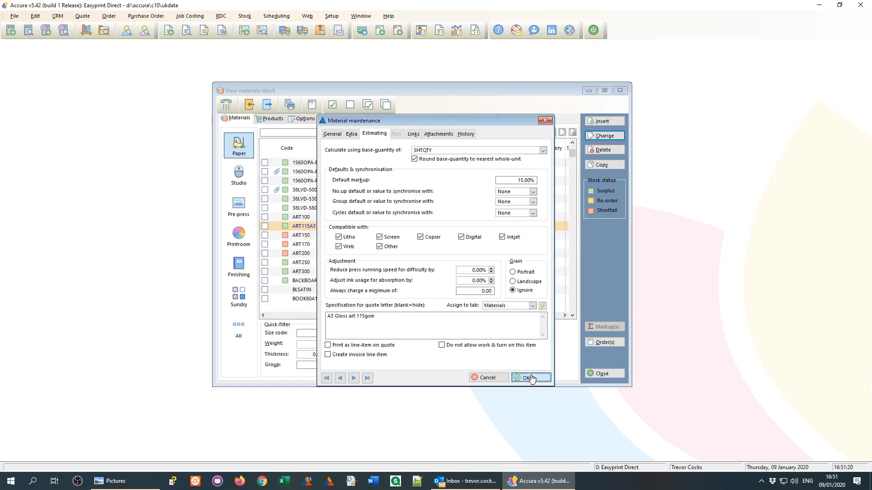
pyautogui.click(533, 376)
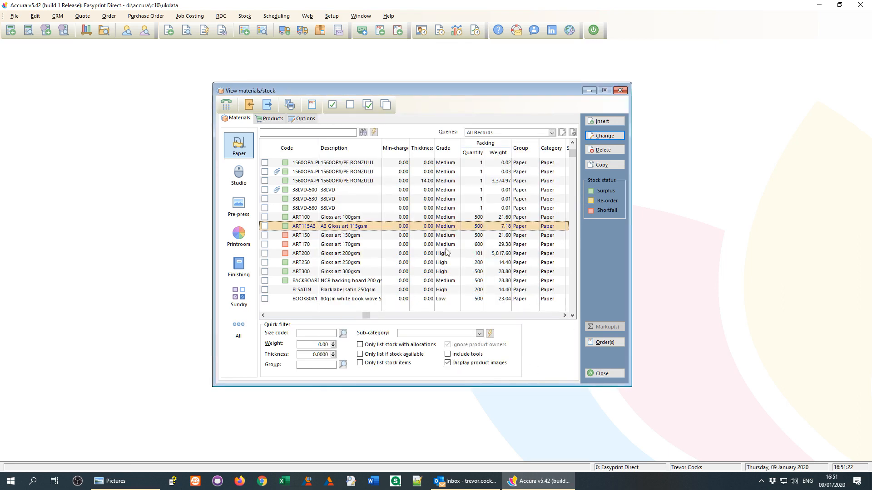
# Tag all Paper materials and apply a 12.5% markup to them.
pyautogui.rightClick(303, 193)
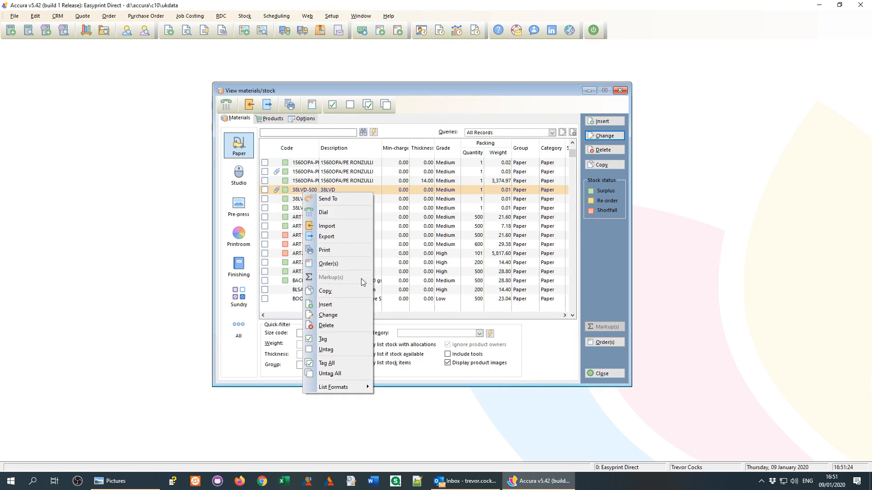
pyautogui.click(343, 362)
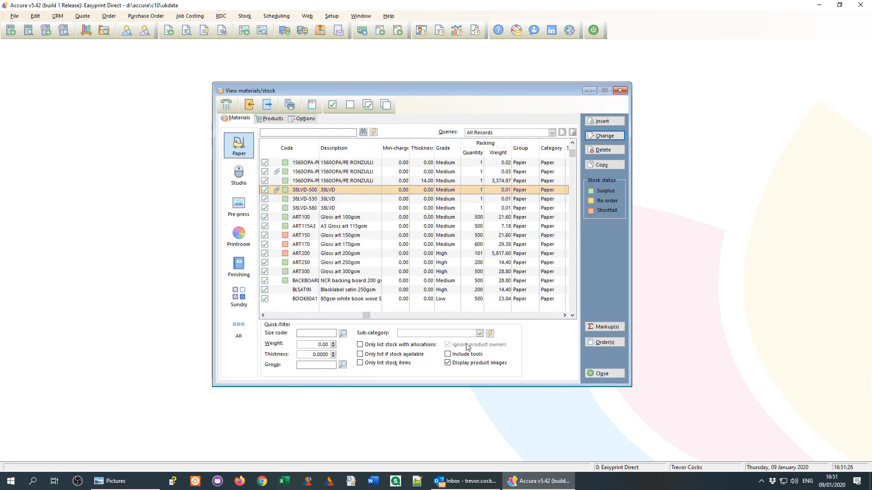
pyautogui.click(608, 327)
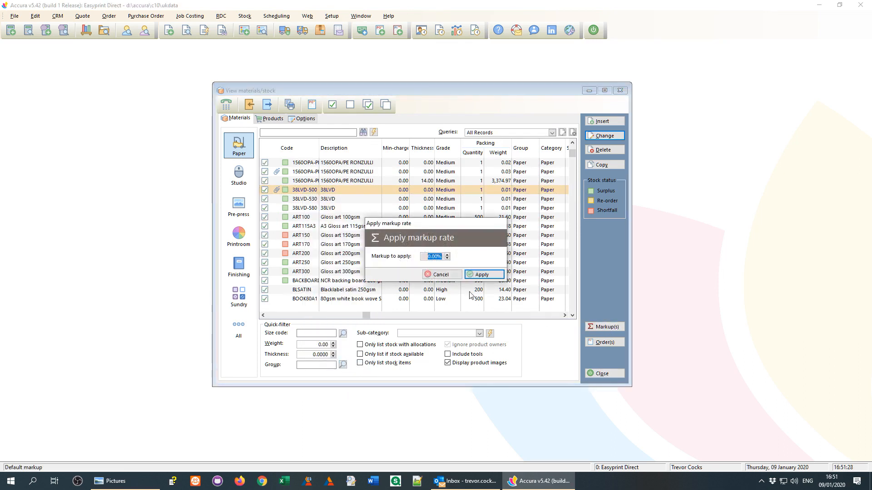
pyautogui.write('12')
pyautogui.click(489, 277)
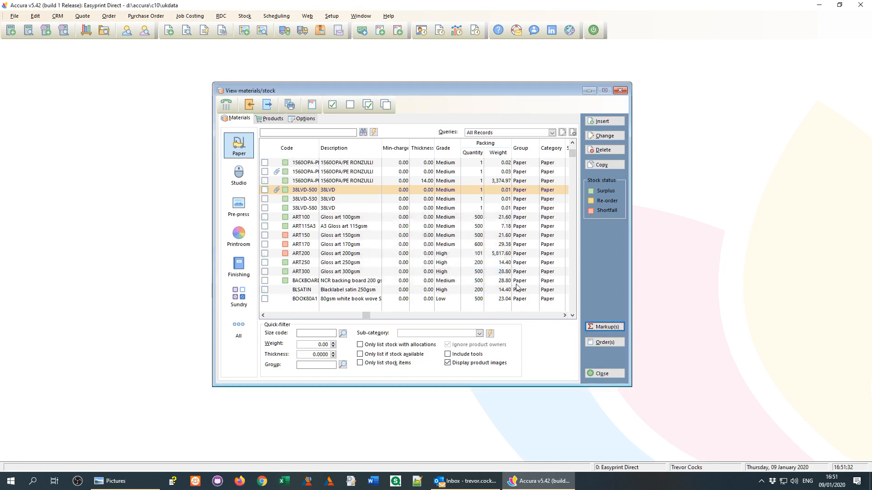
# Set the default markup of the Gloss art 100gsm paper to 25% in its estimating settings and save it.
pyautogui.click(341, 217)
pyautogui.press('Return')
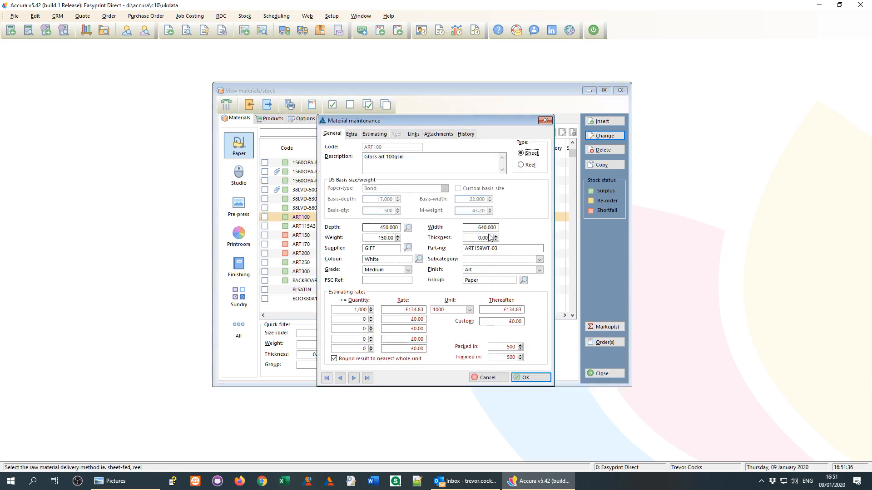
pyautogui.click(374, 134)
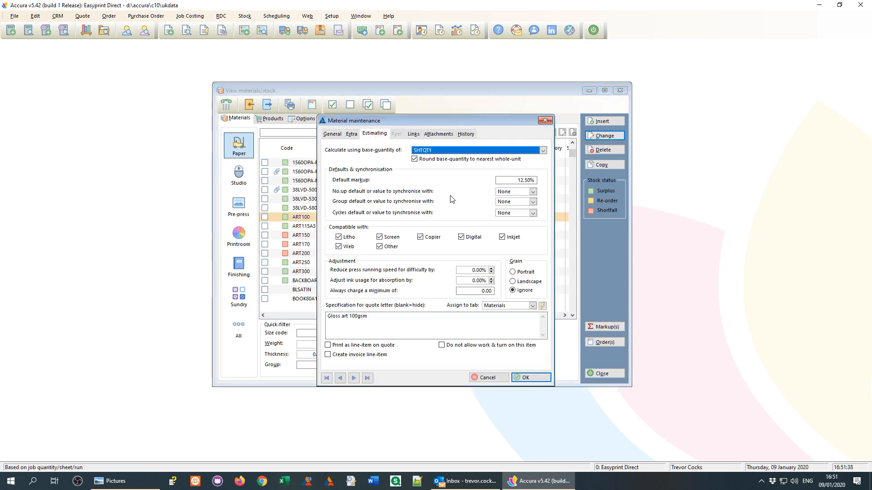
pyautogui.click(518, 180)
pyautogui.write('25')
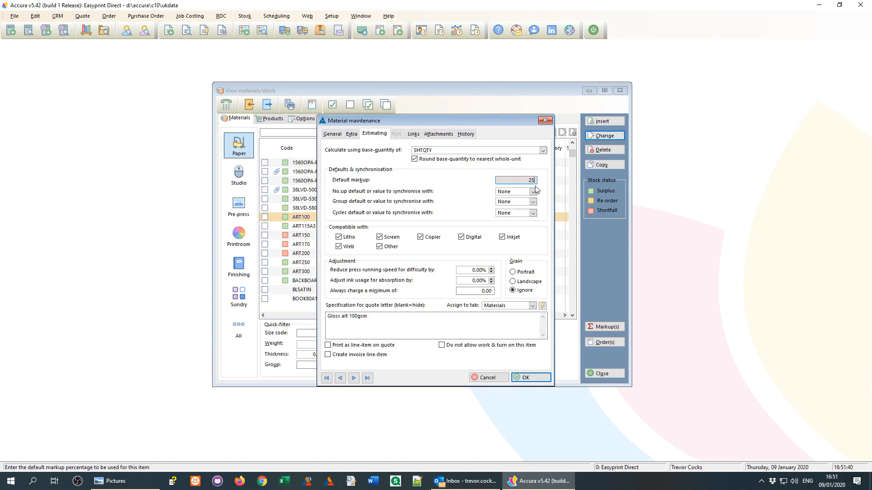
pyautogui.click(527, 379)
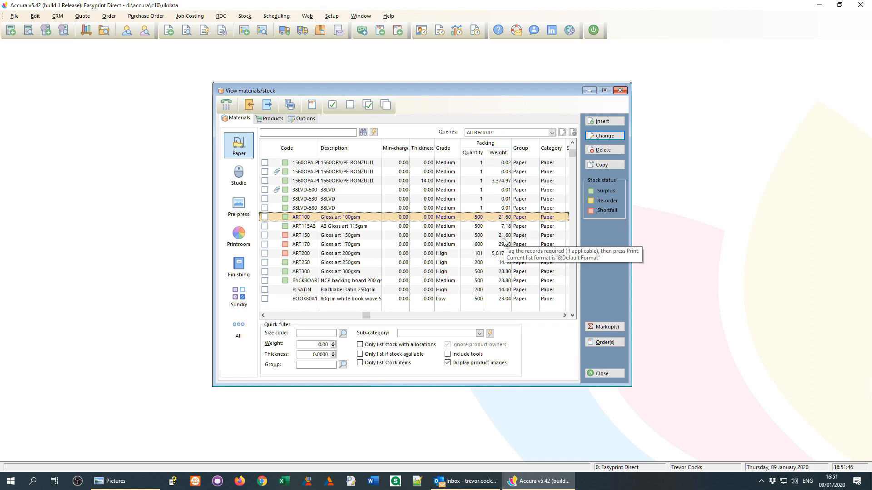
# Close the materials table, open the quote outwork table, and enlarge its window to show more records.
pyautogui.click(603, 374)
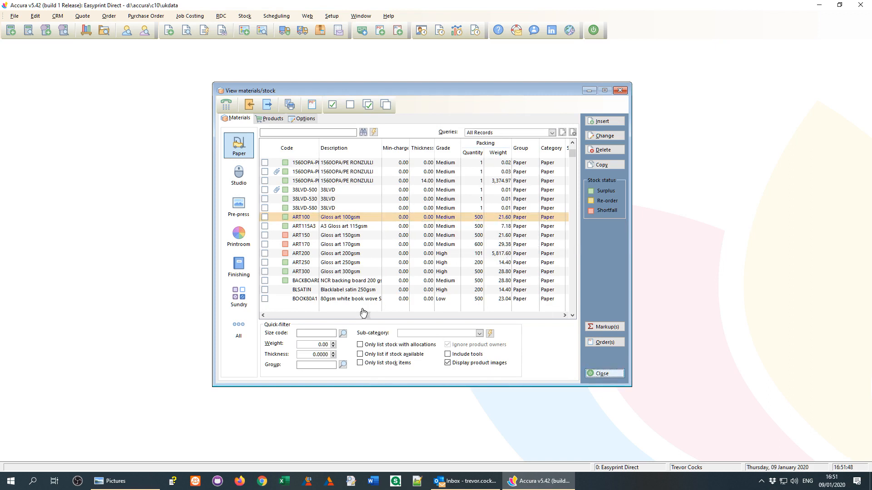
pyautogui.click(82, 16)
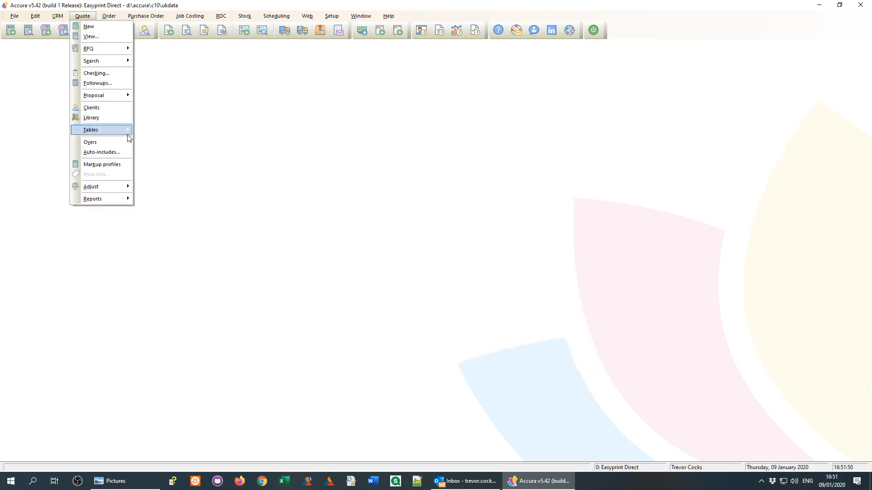
pyautogui.moveTo(129, 136)
pyautogui.click(160, 151)
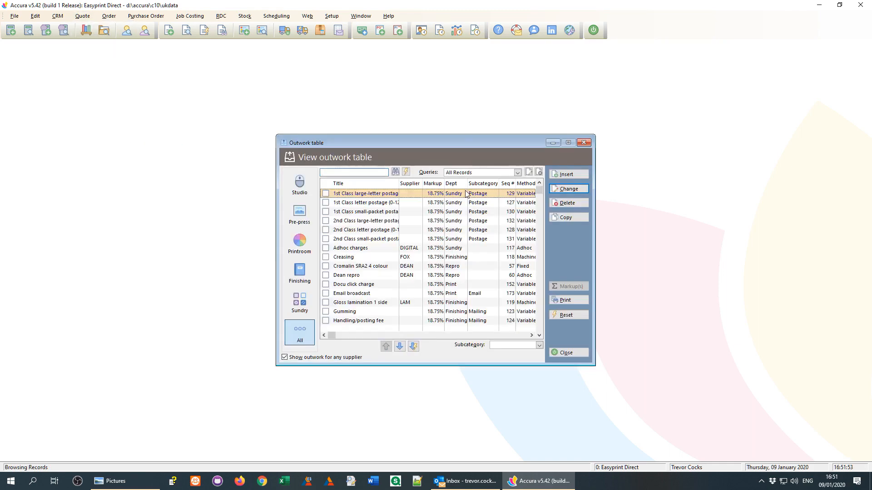
pyautogui.moveTo(276, 134); pyautogui.dragTo(262, 117)
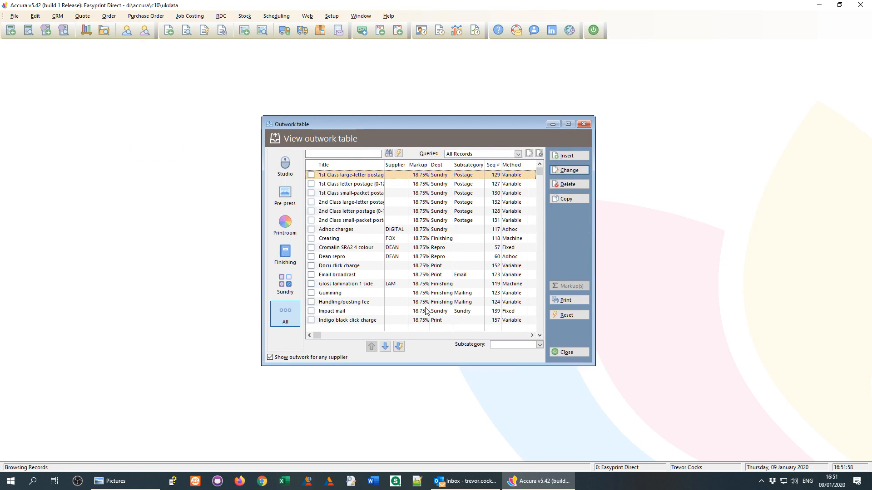
# Widen and close the outwork table, and look up the Component quote profile in the markup profiles list.
pyautogui.moveTo(595, 366); pyautogui.dragTo(622, 380)
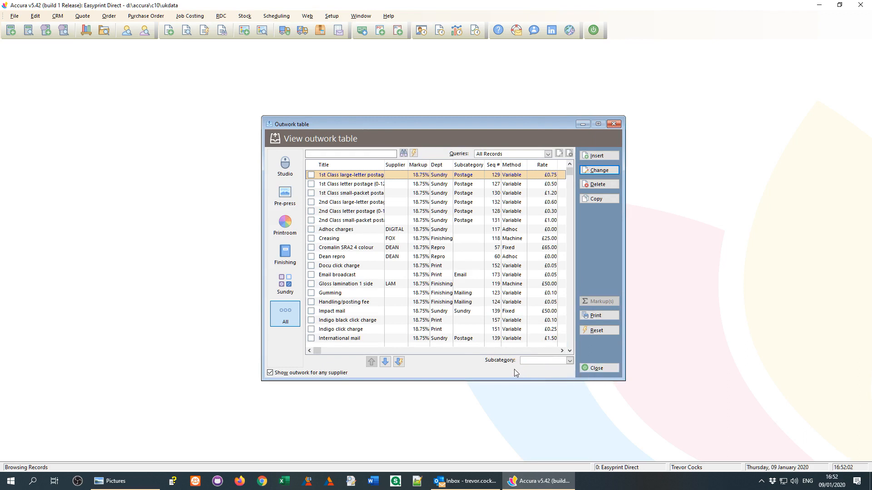
pyautogui.click(606, 371)
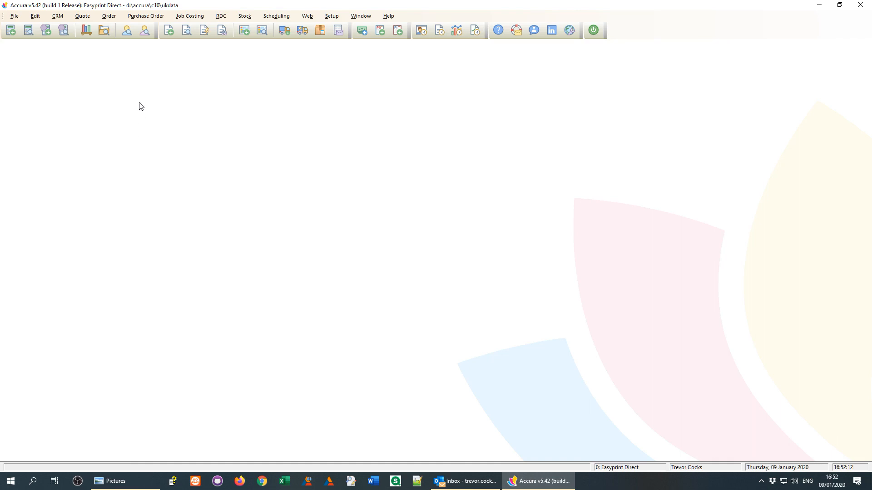
pyautogui.click(82, 15)
pyautogui.click(107, 164)
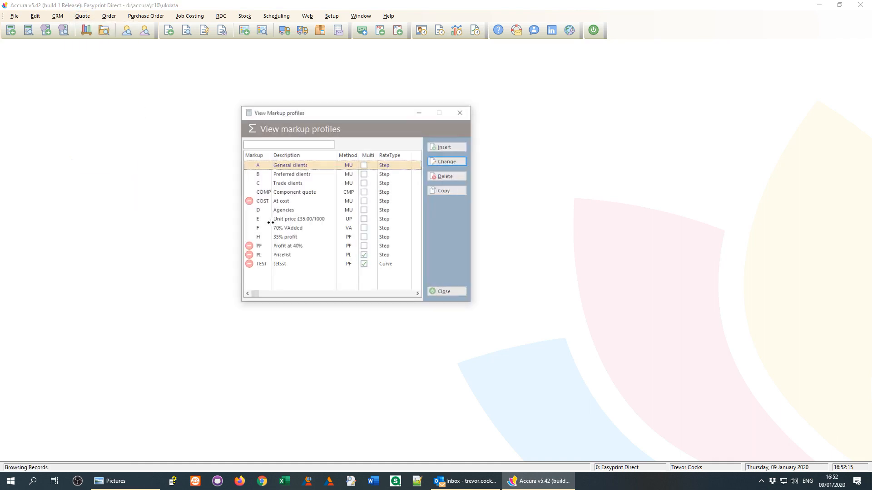
pyautogui.click(292, 193)
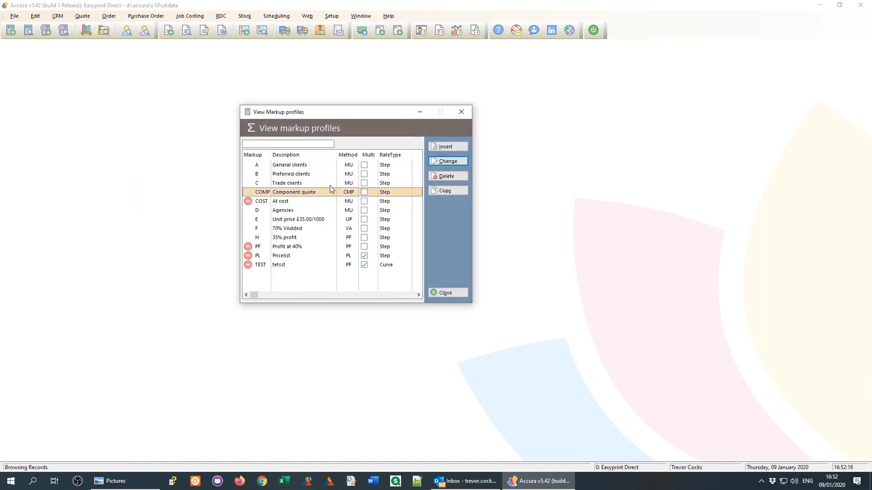
pyautogui.click(462, 112)
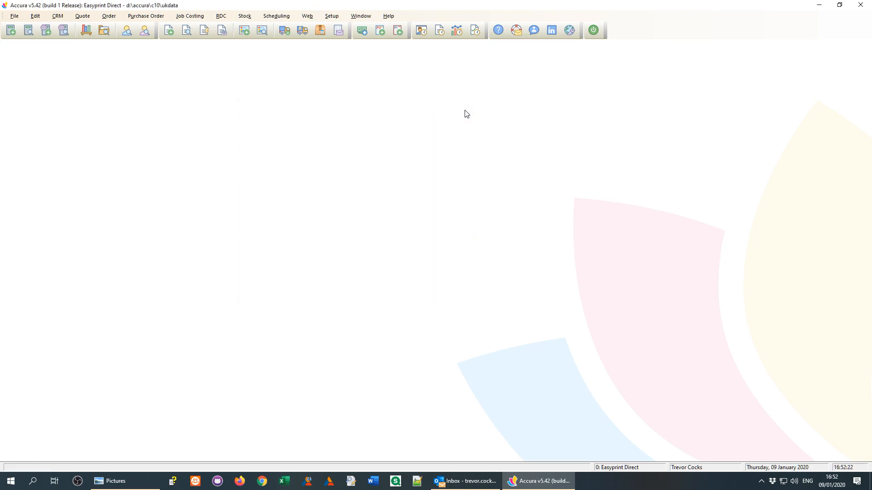
# Assign the COMP markup profile to the client 123 Insight Pty in its account quote settings and save the record.
pyautogui.click(127, 31)
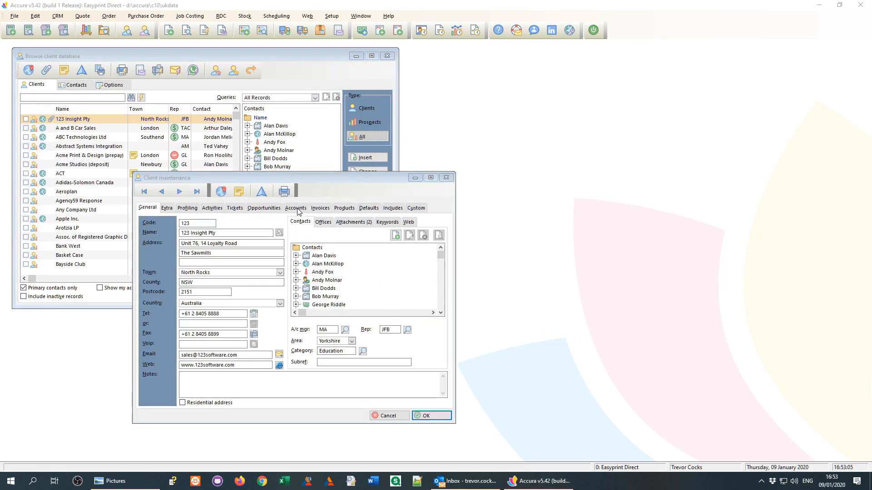
pyautogui.click(297, 209)
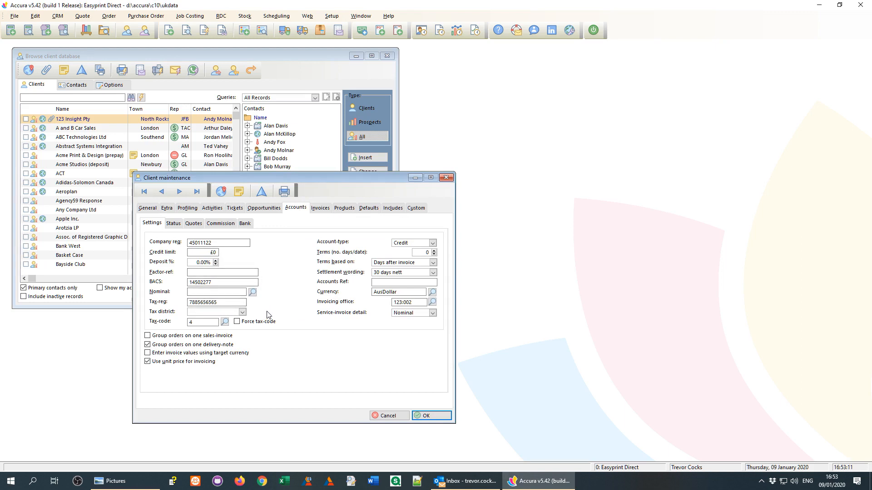
pyautogui.click(194, 224)
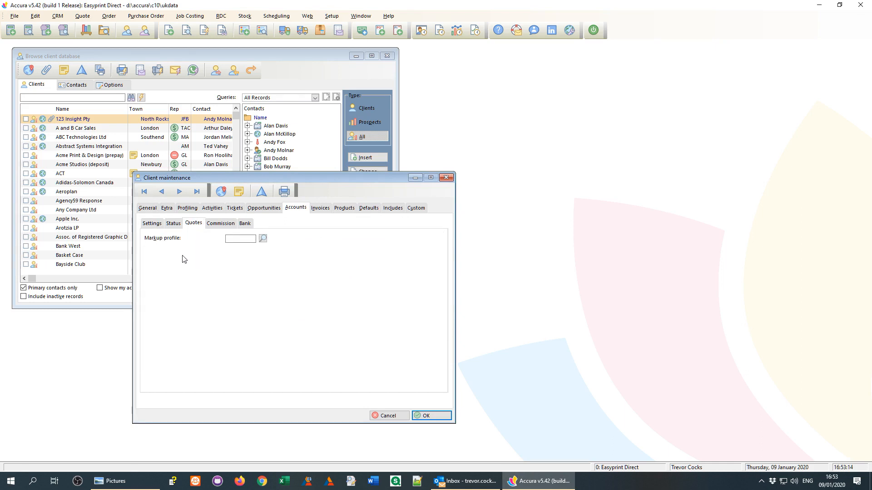
pyautogui.click(263, 239)
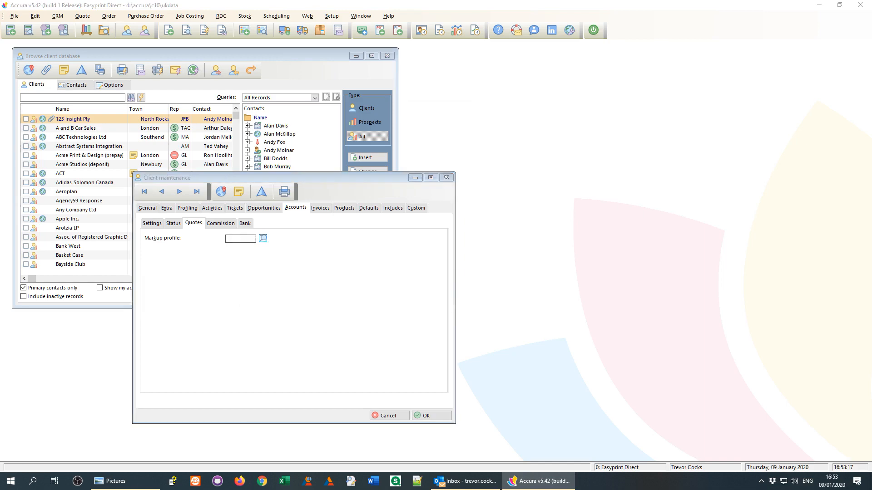
pyautogui.click(299, 193)
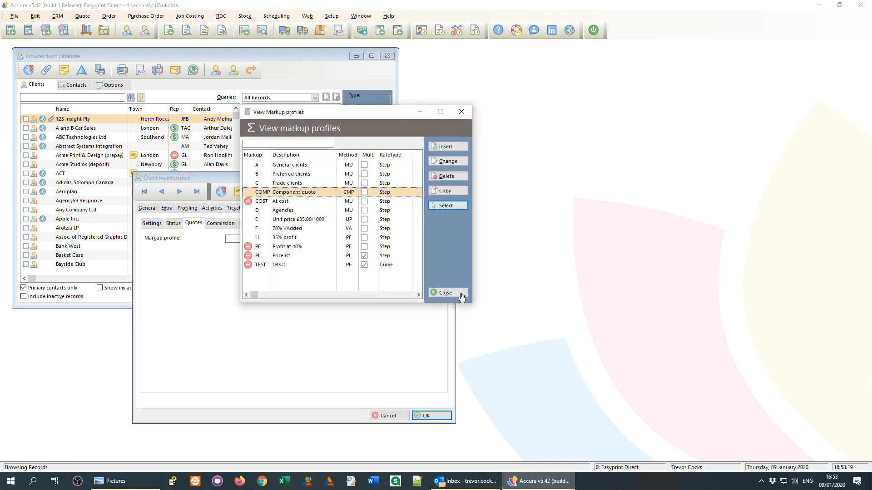
pyautogui.click(448, 206)
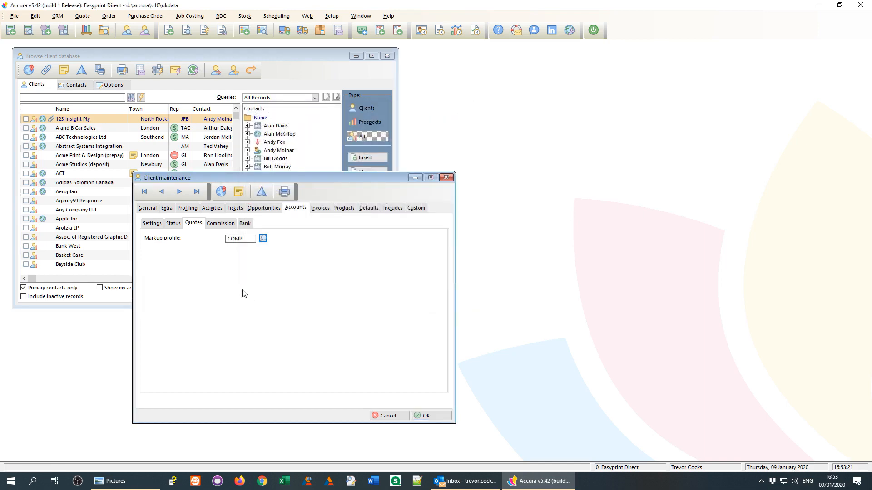
pyautogui.click(443, 418)
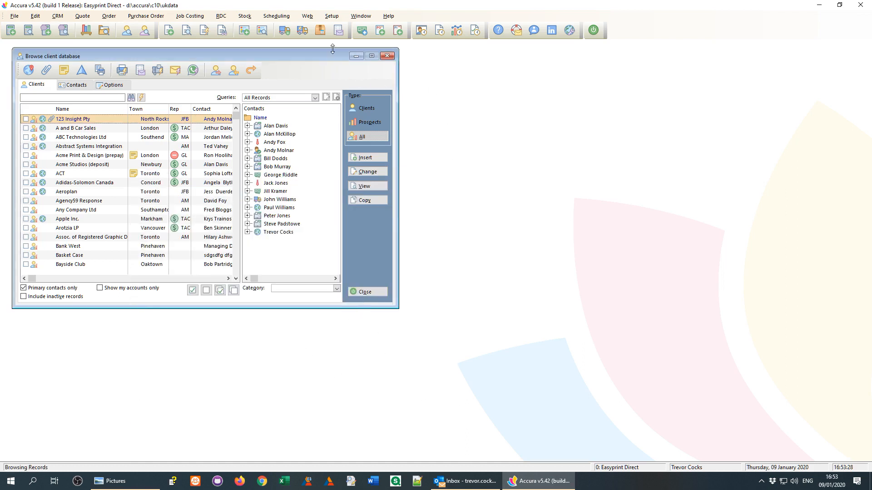
# Assign the COMP markup profile to the MAILING job-type, save it, and close the job-types and client lists.
pyautogui.click(330, 17)
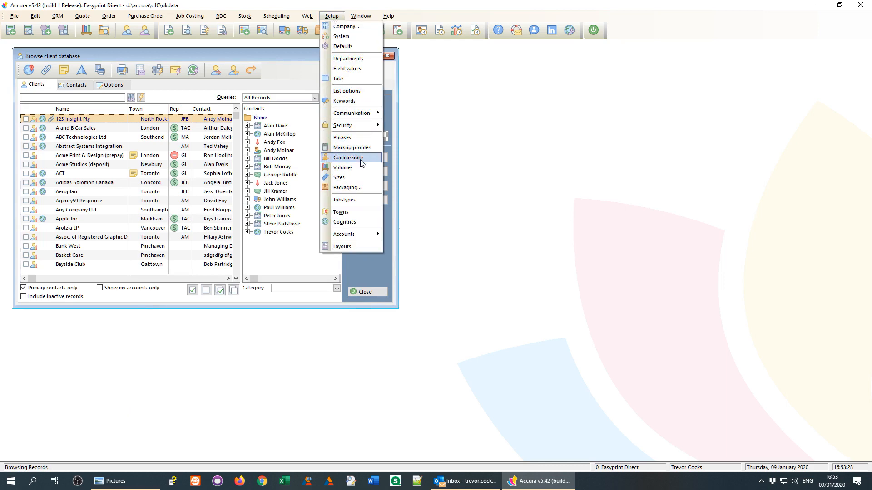
pyautogui.click(359, 200)
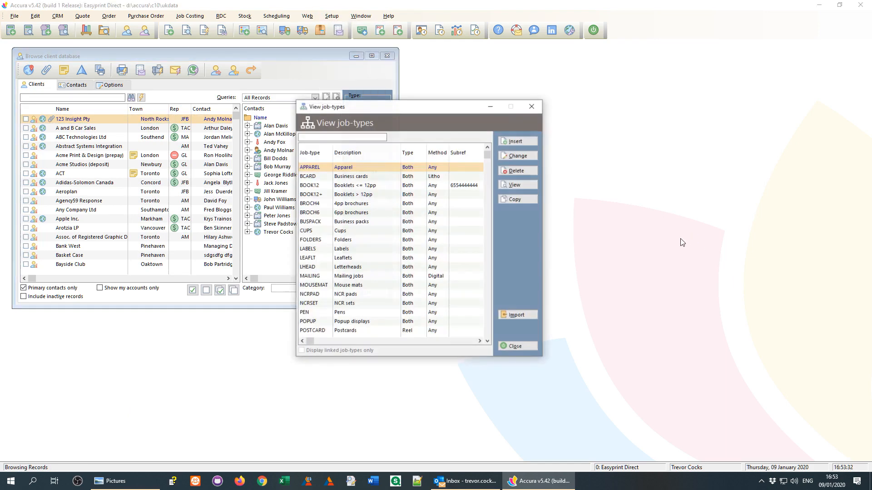
pyautogui.moveTo(459, 107); pyautogui.dragTo(659, 170)
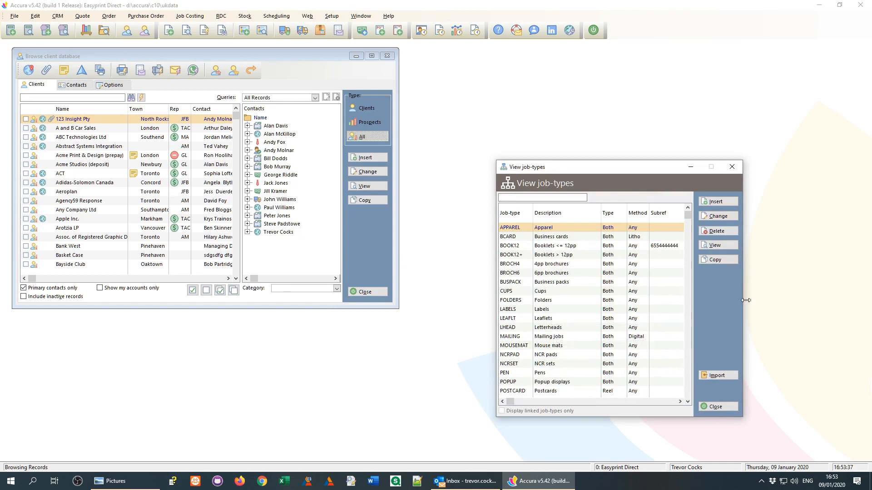
pyautogui.moveTo(743, 305); pyautogui.dragTo(755, 308)
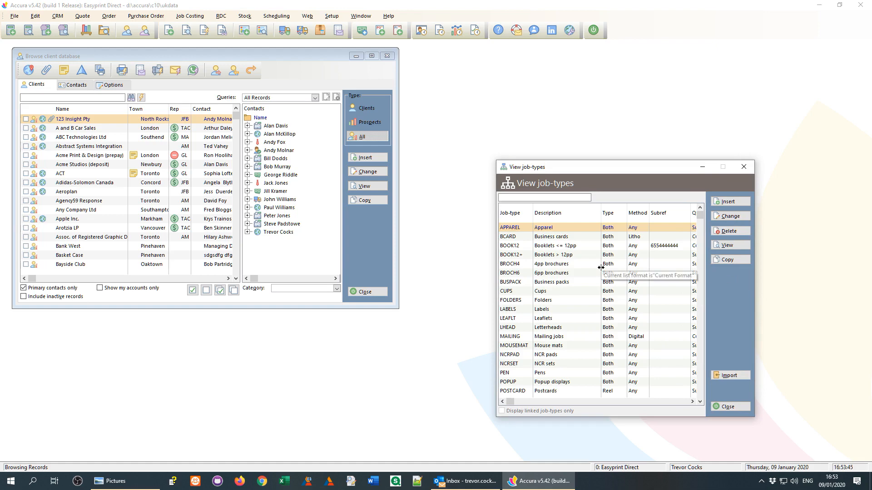
pyautogui.click(557, 341)
pyautogui.click(730, 216)
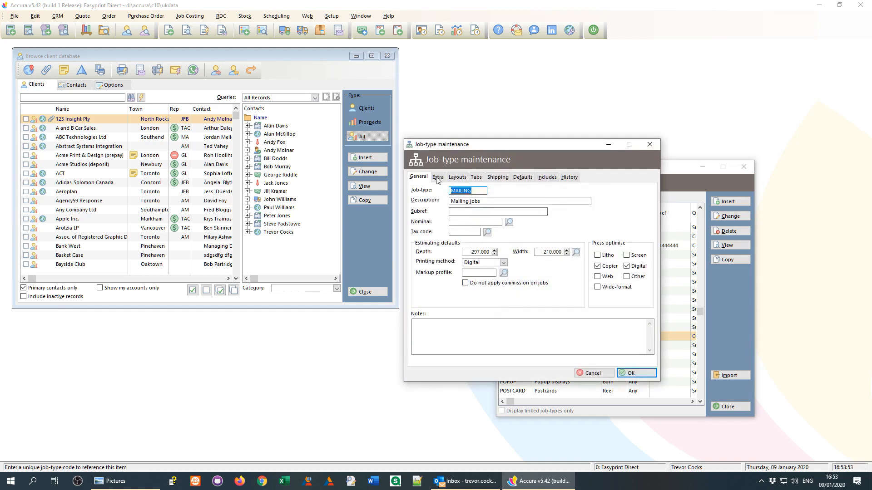
pyautogui.click(504, 272)
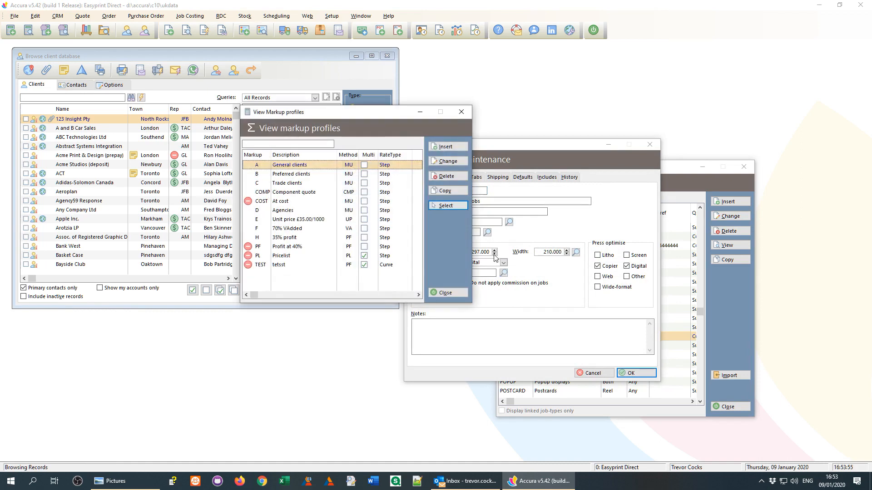
pyautogui.doubleClick(296, 192)
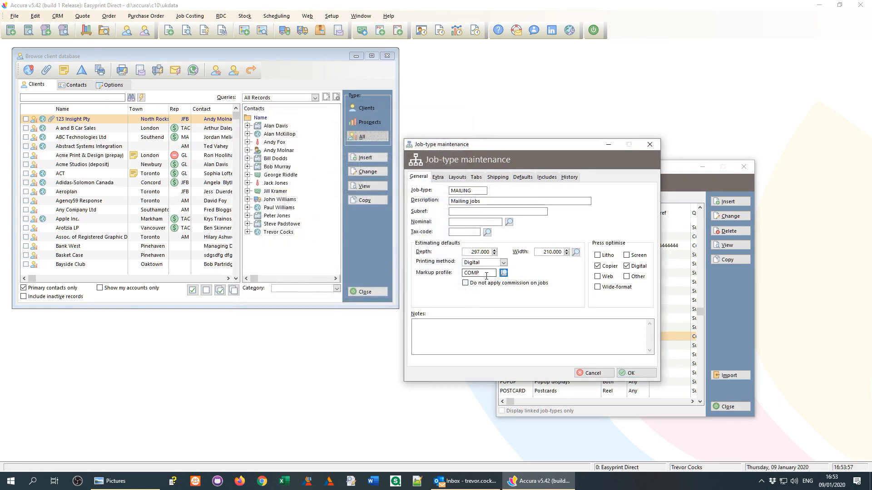
pyautogui.click(630, 373)
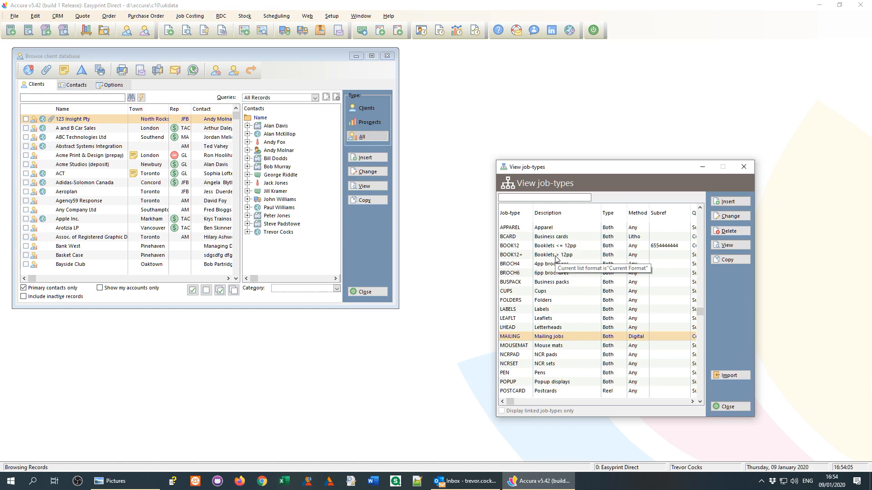
pyautogui.click(749, 170)
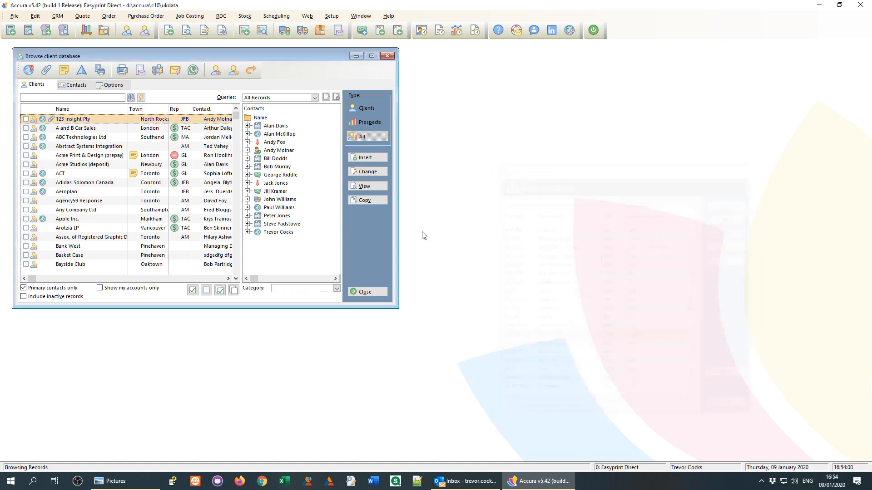
pyautogui.click(388, 56)
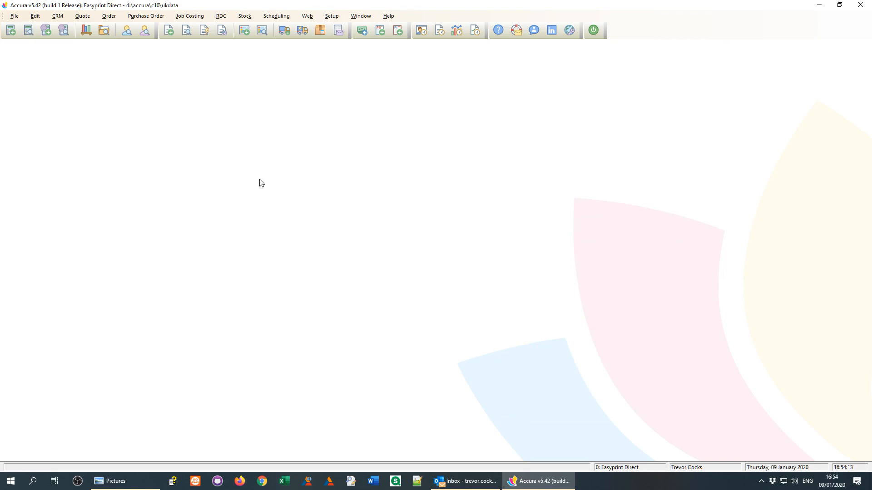
# Start a new quote from the 4 colour C4 Folder template in the Folders volume of the quote template library.
pyautogui.moveTo(371, 109); pyautogui.dragTo(186, 64)
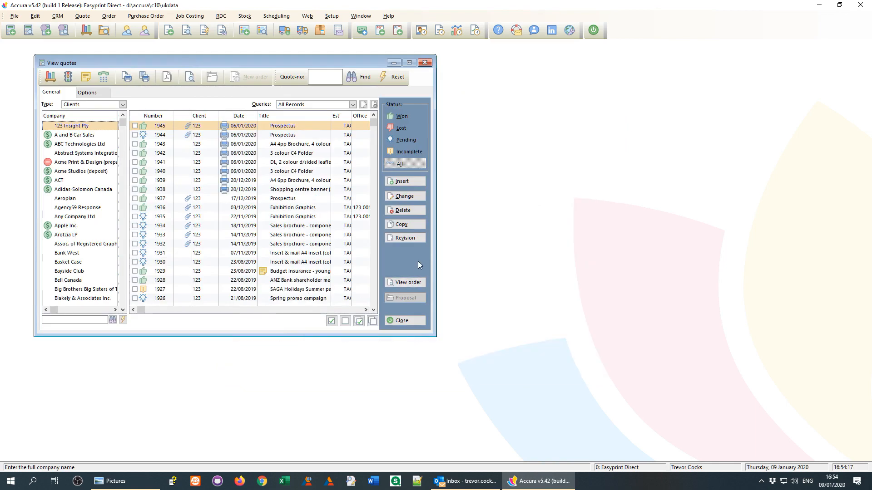
pyautogui.click(405, 181)
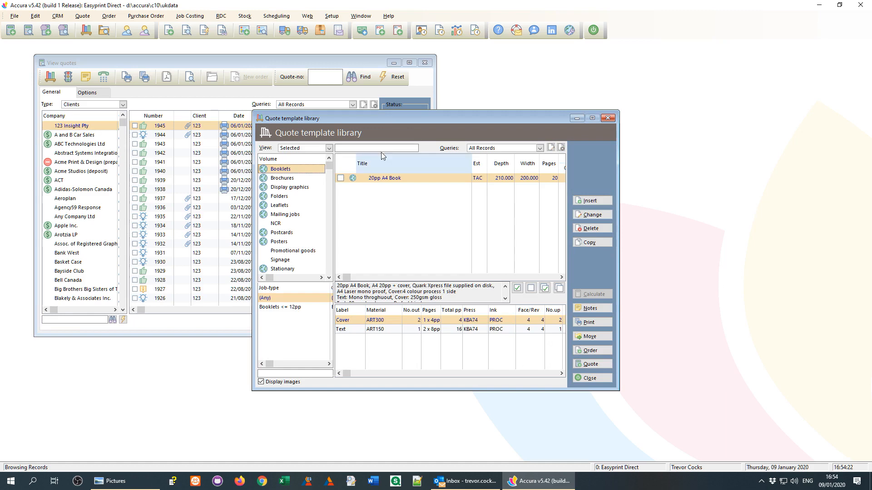
pyautogui.moveTo(388, 118); pyautogui.dragTo(344, 154)
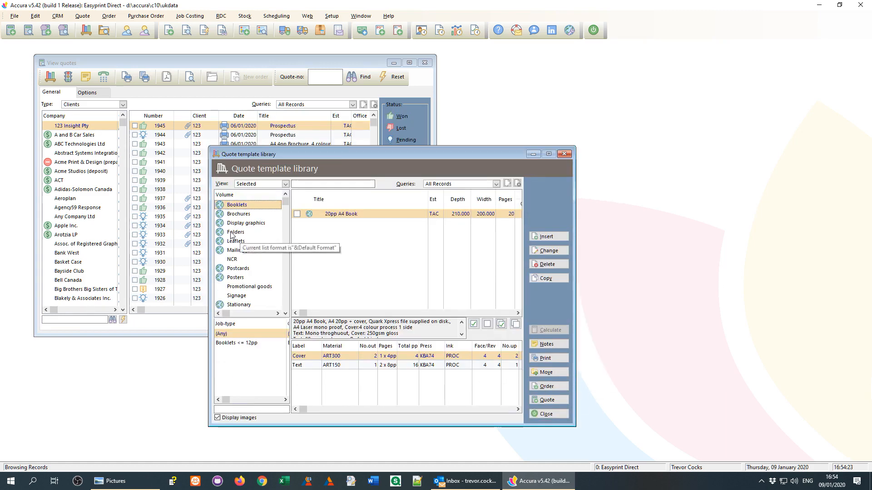
pyautogui.click(240, 235)
pyautogui.click(339, 234)
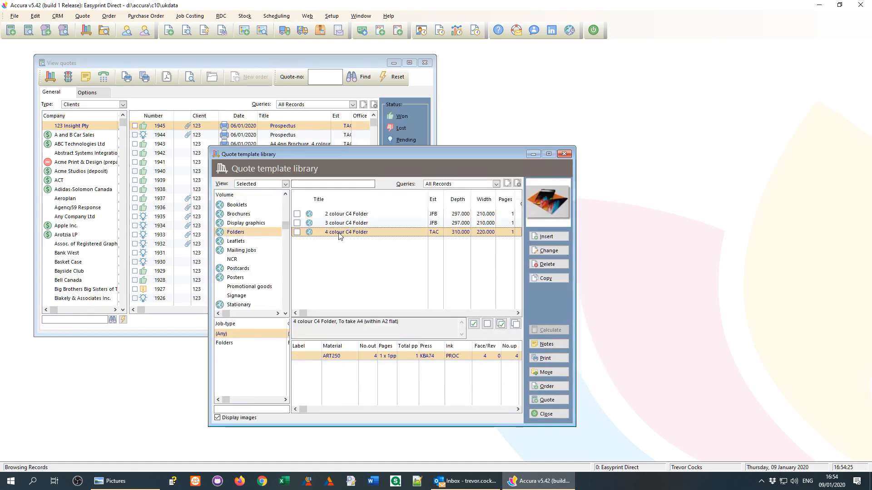
pyautogui.click(549, 400)
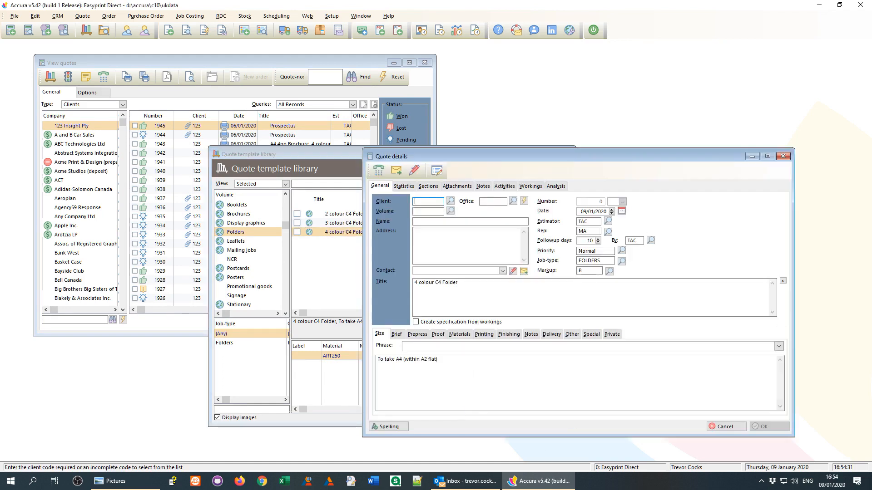
# Set 123 Insight Pty as the quote's client and reposition the quote details window.
pyautogui.write('123')
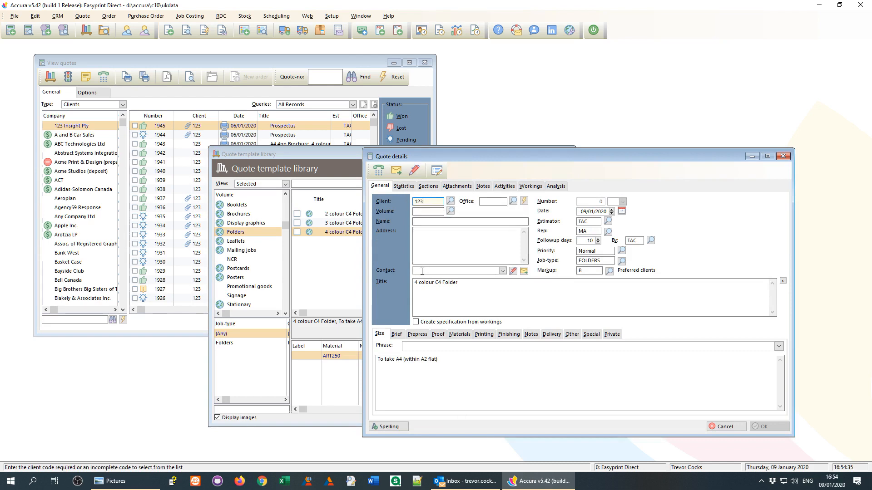
pyautogui.press('Tab')
pyautogui.click(416, 269)
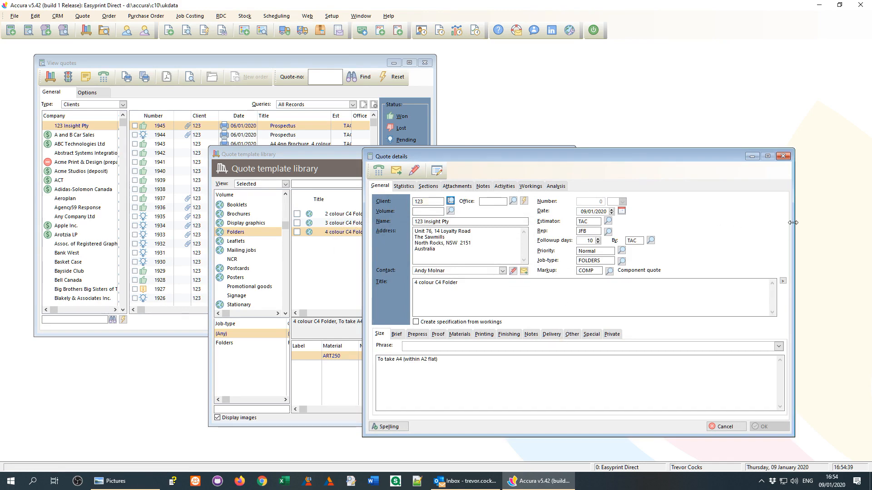
pyautogui.moveTo(794, 225); pyautogui.dragTo(754, 227)
pyautogui.moveTo(529, 157); pyautogui.dragTo(576, 101)
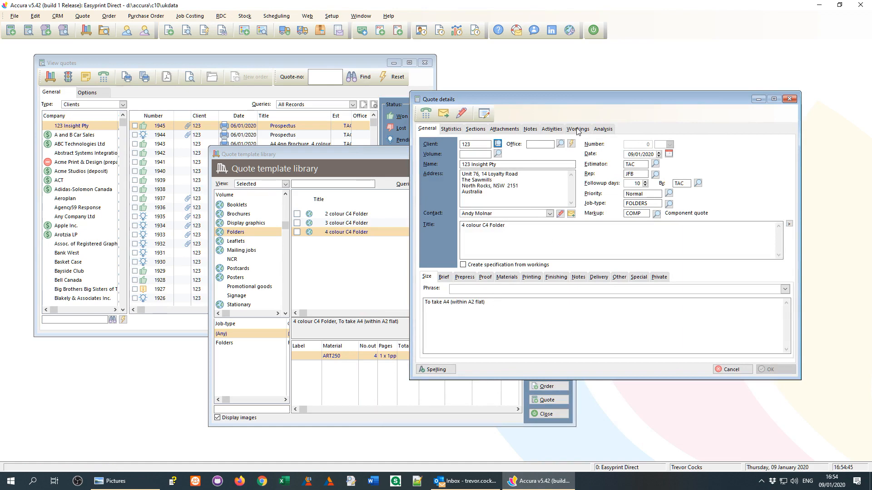
# Examine the quote's cost analysis and the component markups in its workings for labour, studio and paper.
pyautogui.click(603, 129)
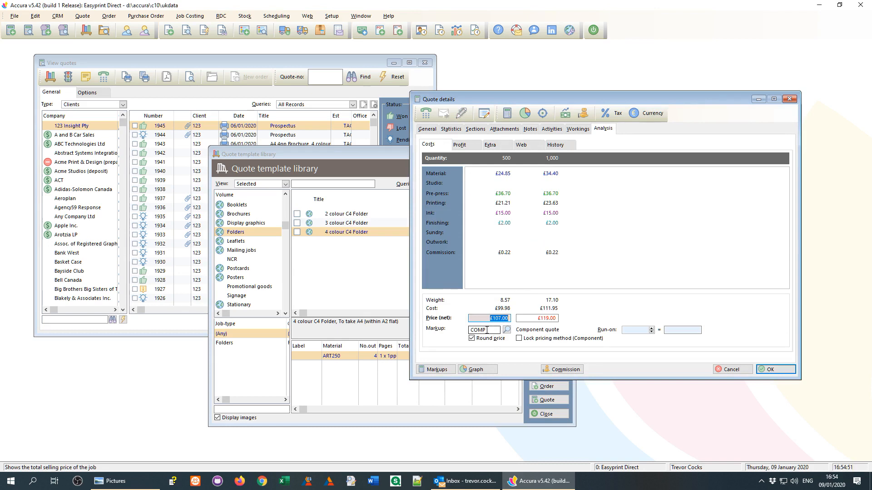
pyautogui.click(579, 130)
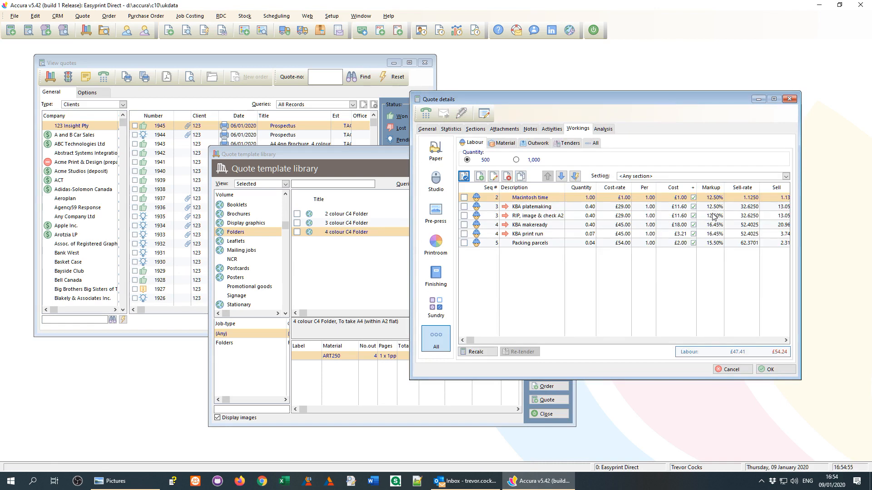
pyautogui.click(436, 181)
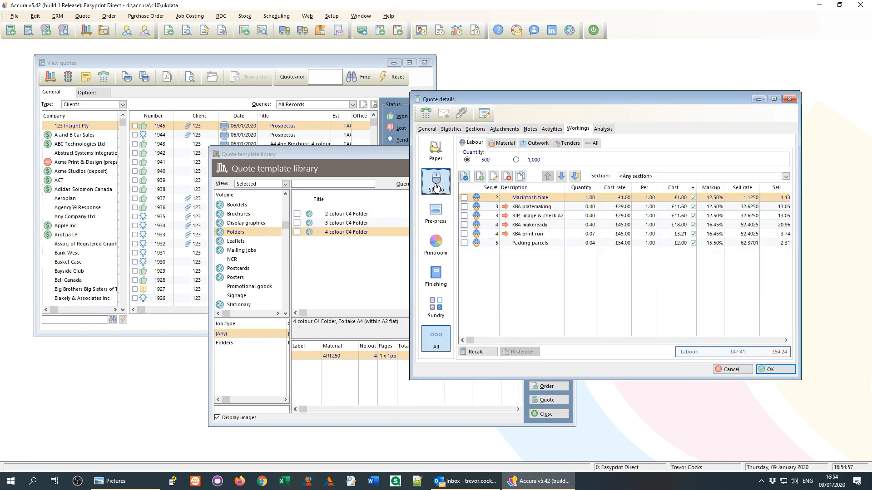
pyautogui.click(596, 144)
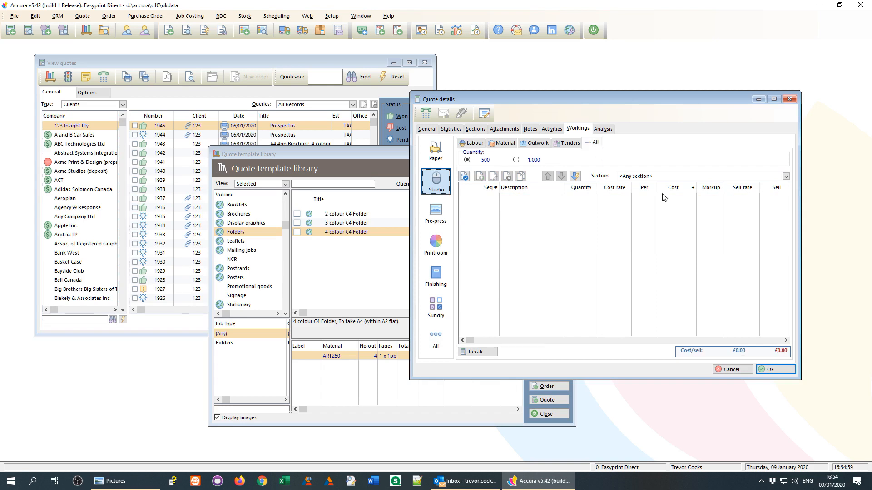
pyautogui.click(439, 150)
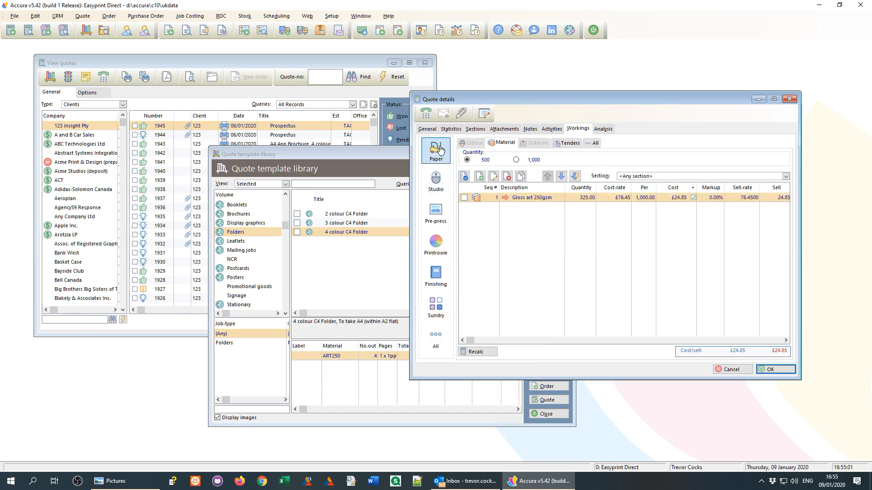
# Review the labour markups in the quote workings for studio, pre-press, printroom and all categories combined.
pyautogui.click(436, 183)
pyautogui.click(595, 145)
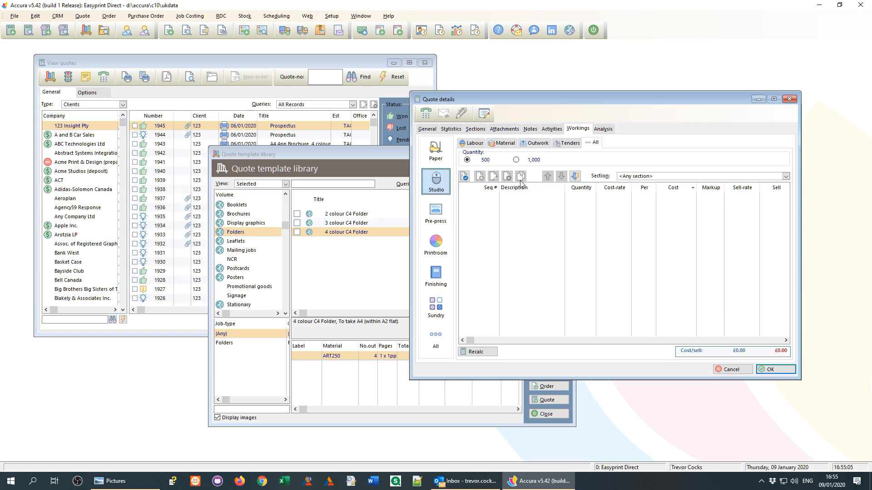
pyautogui.click(470, 144)
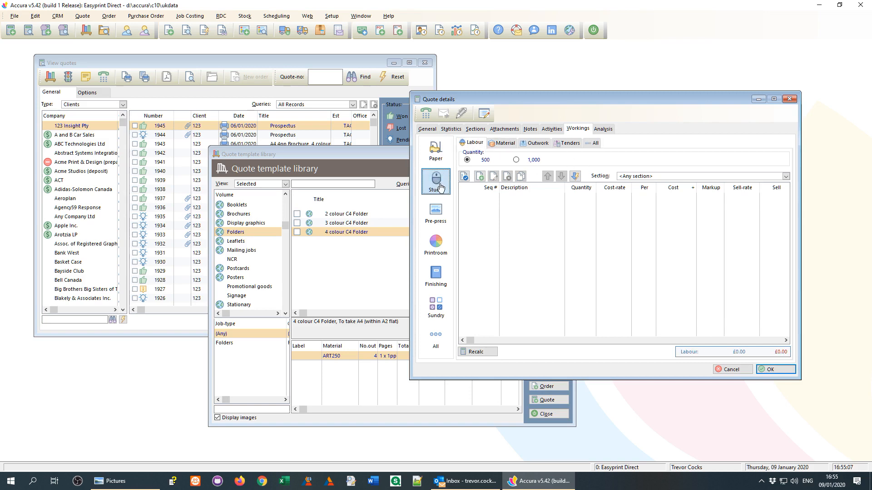
pyautogui.click(438, 220)
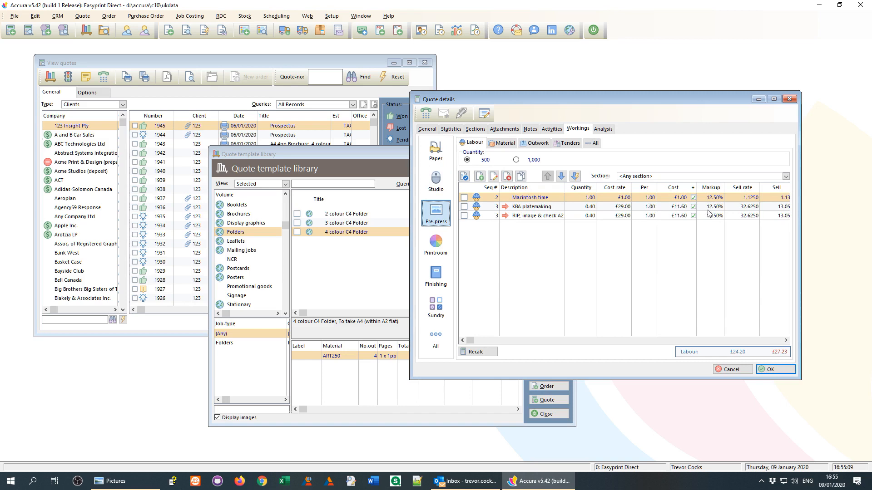
pyautogui.click(436, 245)
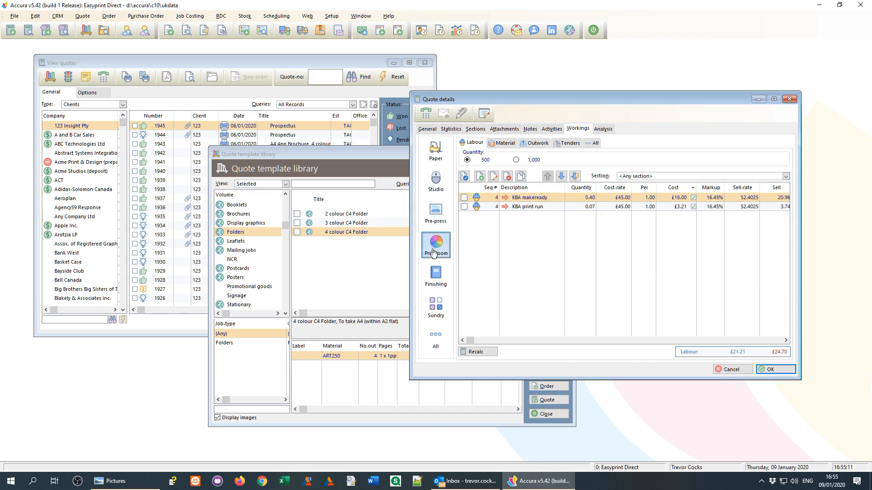
pyautogui.click(438, 280)
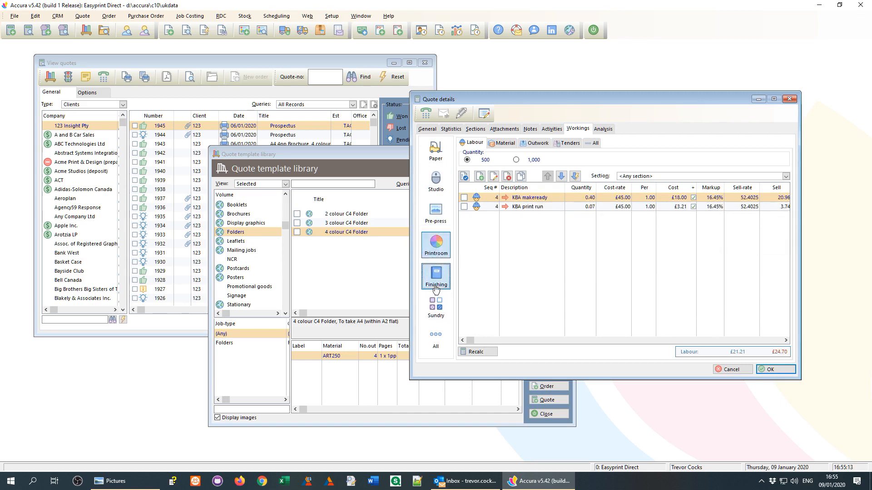
pyautogui.click(436, 340)
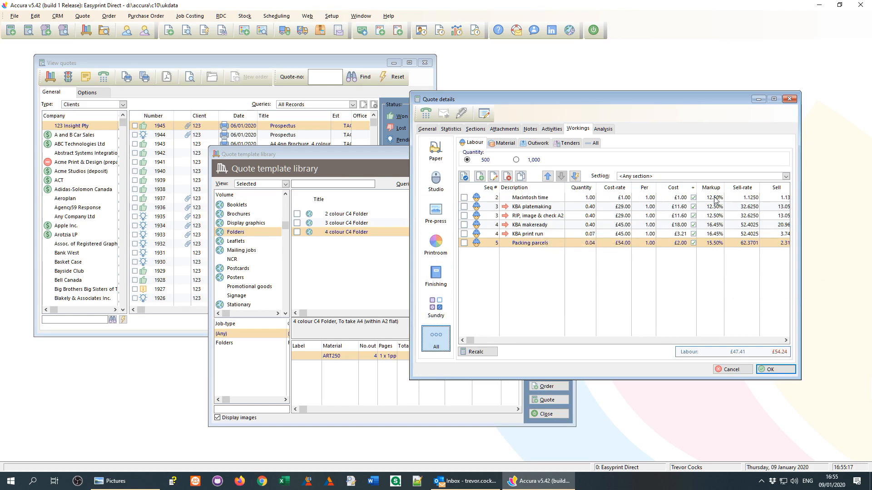
# Set the Macintosh time labour operation's markup to 17.50% for both the 500 and 1,000 quantities.
pyautogui.doubleClick(556, 200)
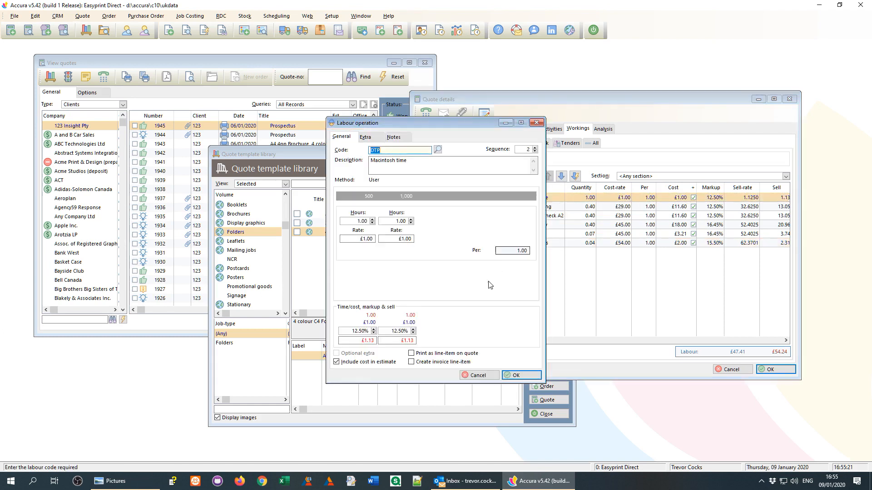
pyautogui.click(374, 332)
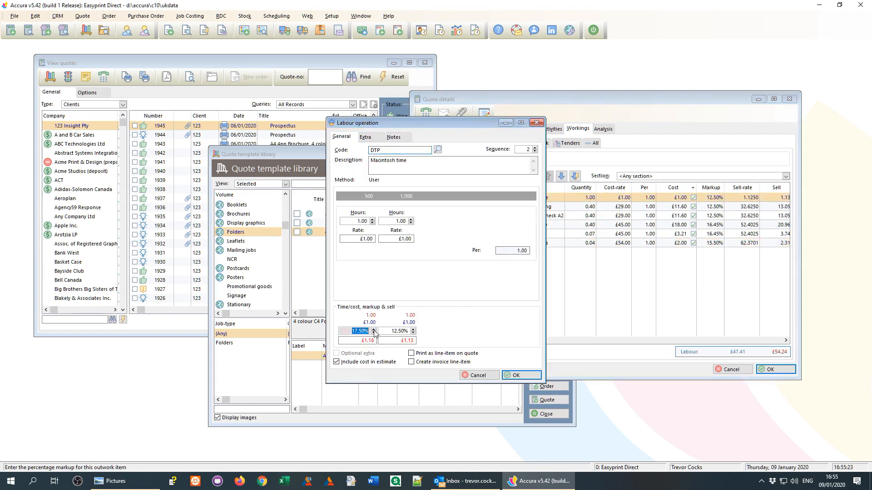
pyautogui.click(414, 329)
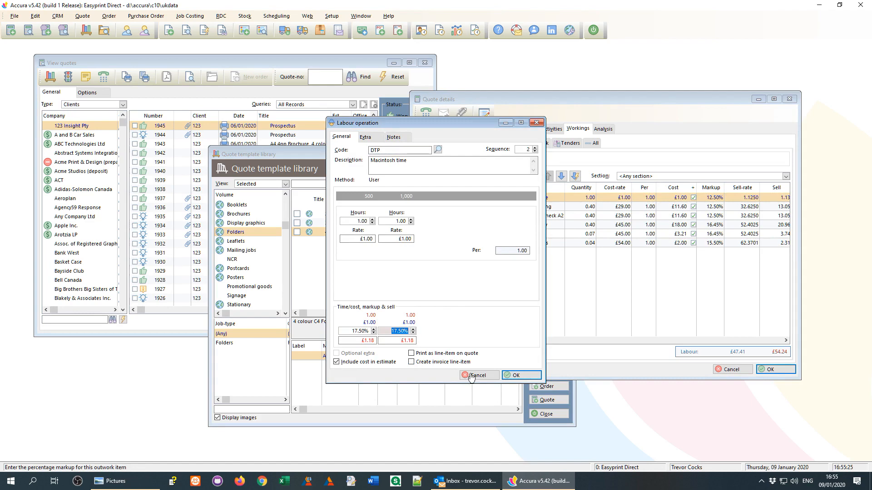
pyautogui.click(521, 375)
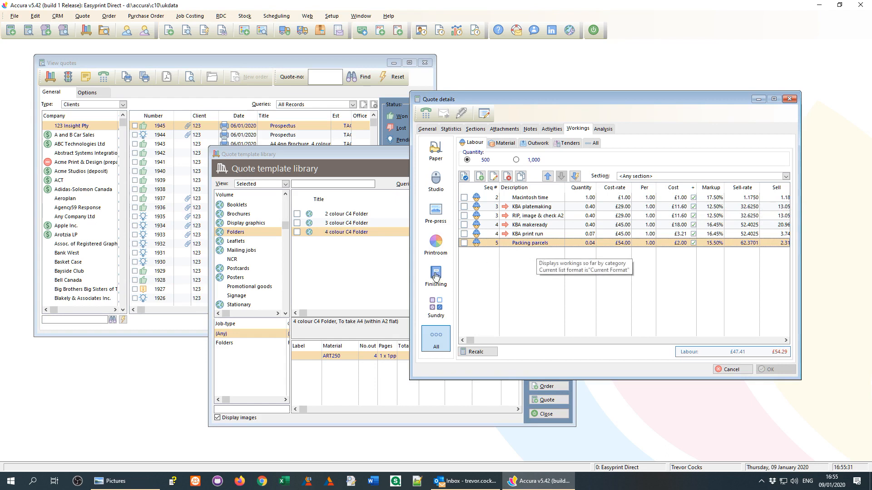
# Tag the three pre-press labour items, Macintosh time, KBA platemaking and RIP, image & check A2, and apply a 10% markup to them.
pyautogui.click(439, 283)
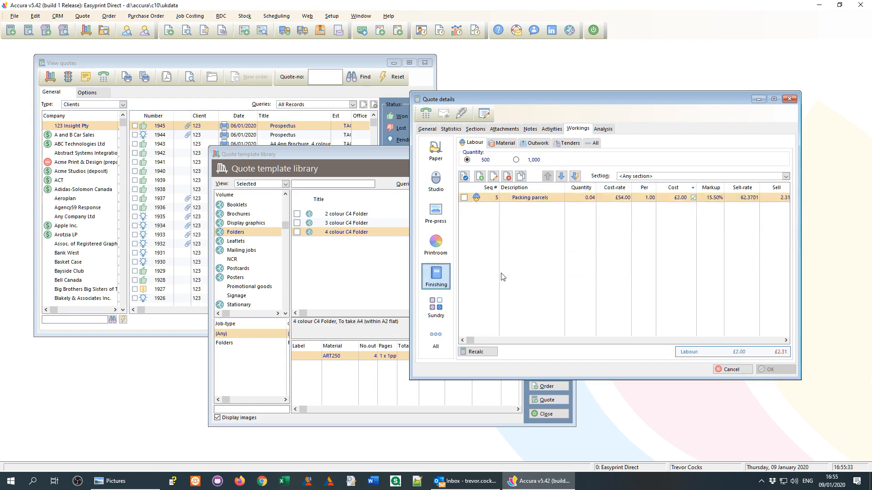
pyautogui.click(437, 219)
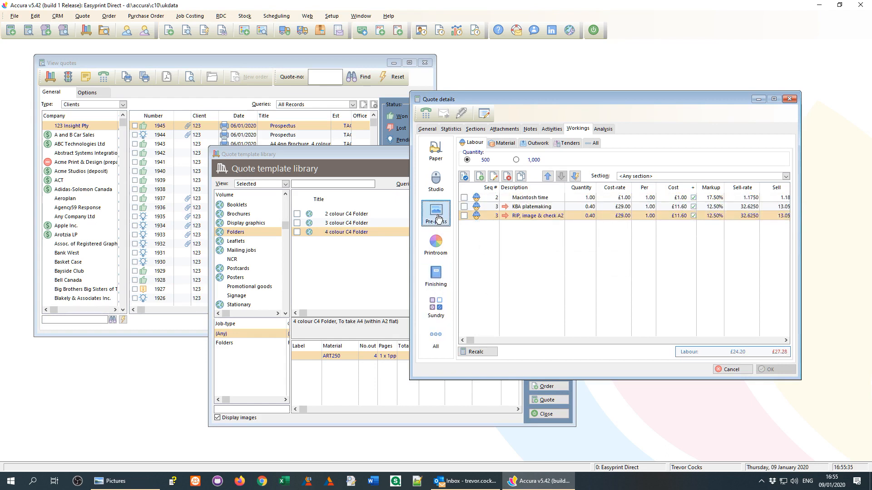
pyautogui.click(464, 200)
pyautogui.click(463, 207)
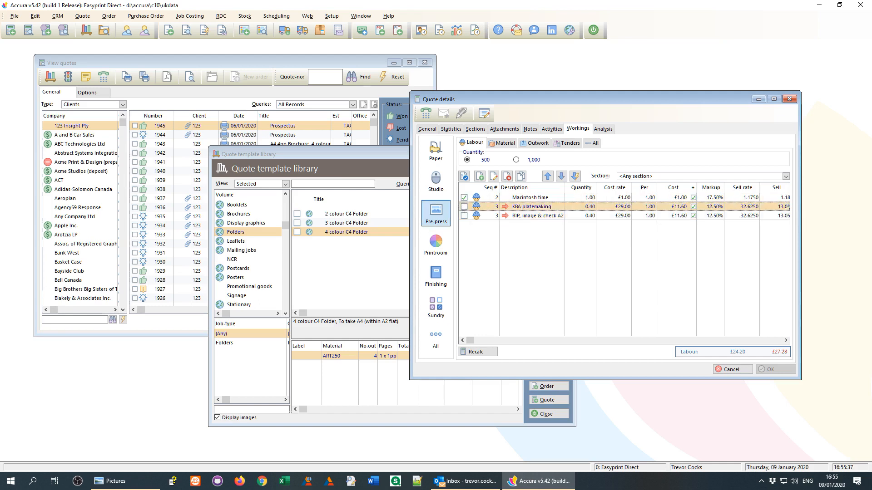
pyautogui.click(464, 215)
pyautogui.rightClick(520, 217)
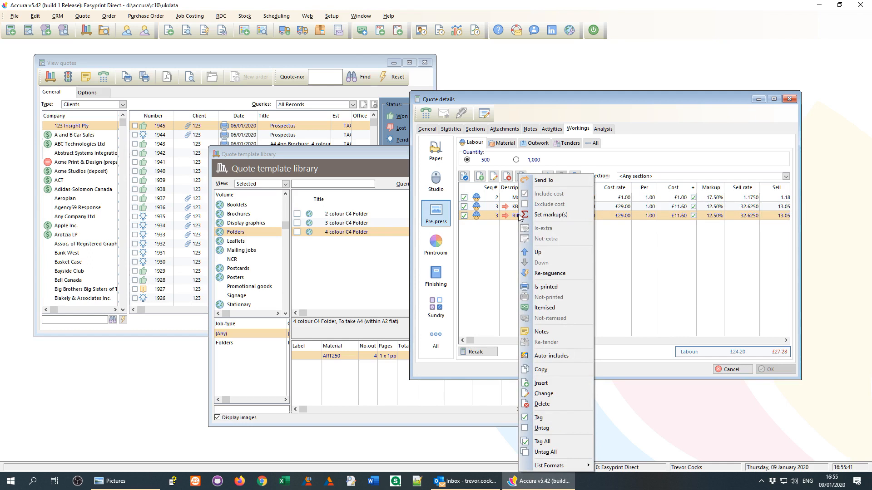
pyautogui.click(547, 215)
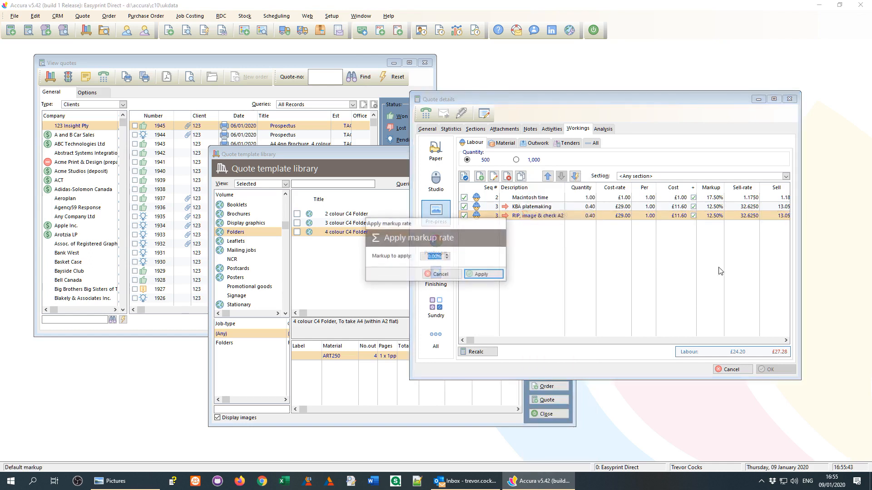
pyautogui.write('10')
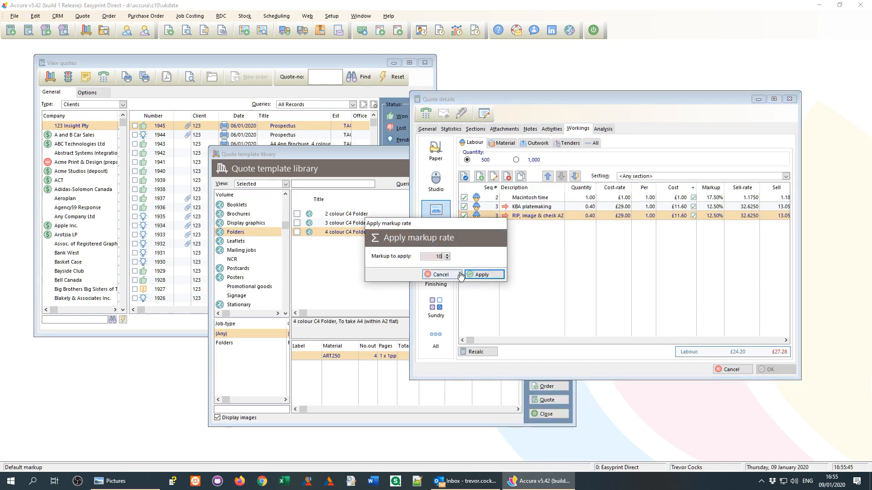
pyautogui.click(482, 275)
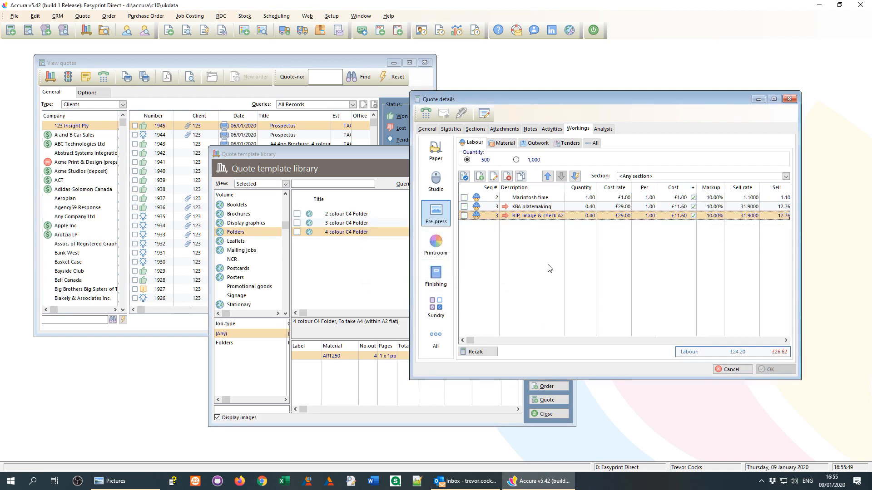
# Check the labour markups across all categories and tag KBA makeready, KBA print run and Packing parcels.
pyautogui.click(443, 285)
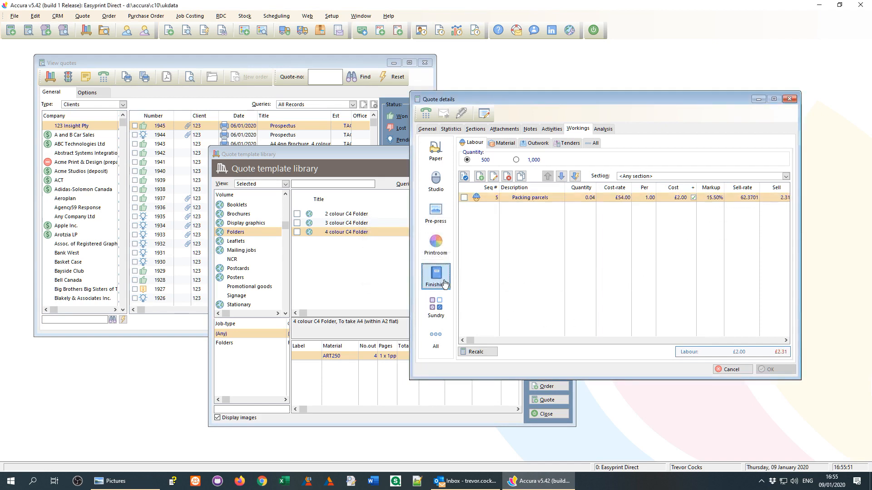
pyautogui.click(438, 341)
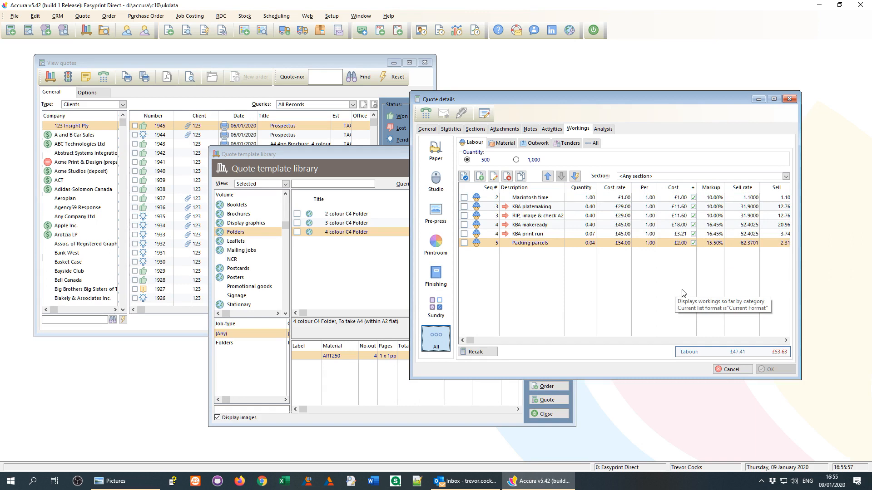
pyautogui.click(717, 216)
pyautogui.click(717, 208)
pyautogui.click(713, 225)
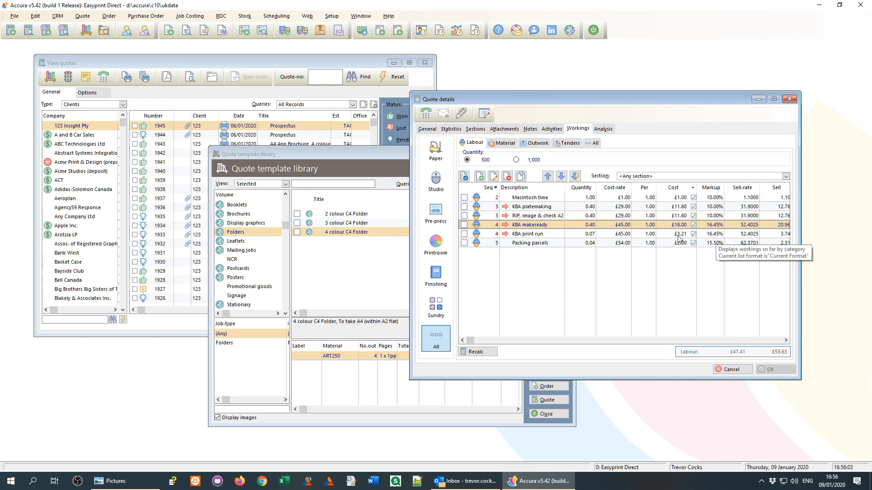
pyautogui.click(463, 225)
pyautogui.click(464, 234)
pyautogui.click(464, 243)
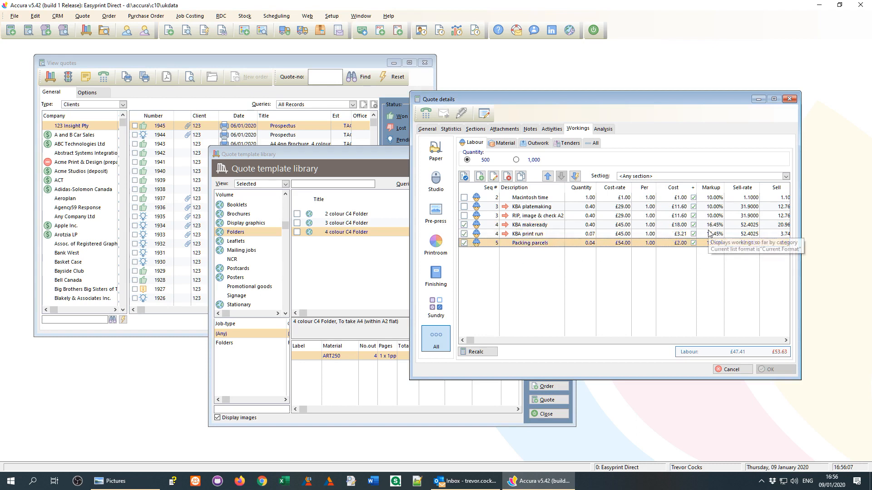
# Set target net prices of £625 for 500 and £1,250 for 1,000, and keep the targeted pricing when returning to the workings.
pyautogui.click(603, 131)
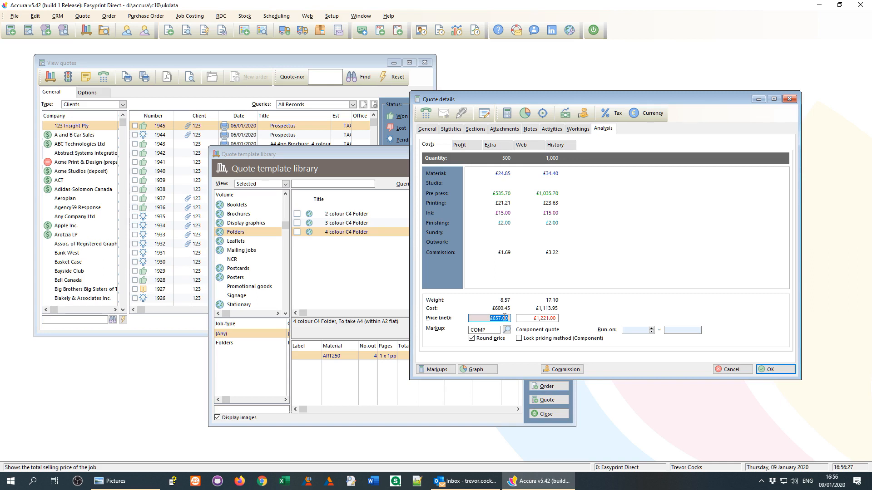
pyautogui.write('625')
pyautogui.press('Tab')
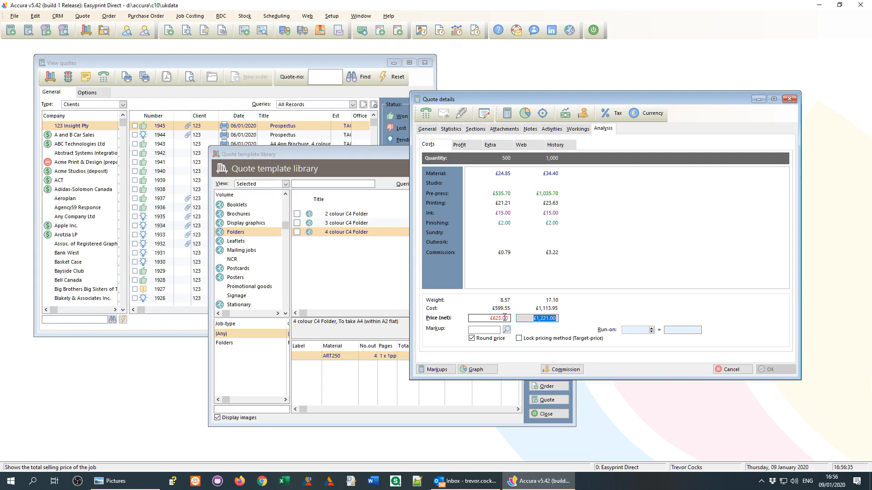
pyautogui.write('1,250')
pyautogui.press('Tab')
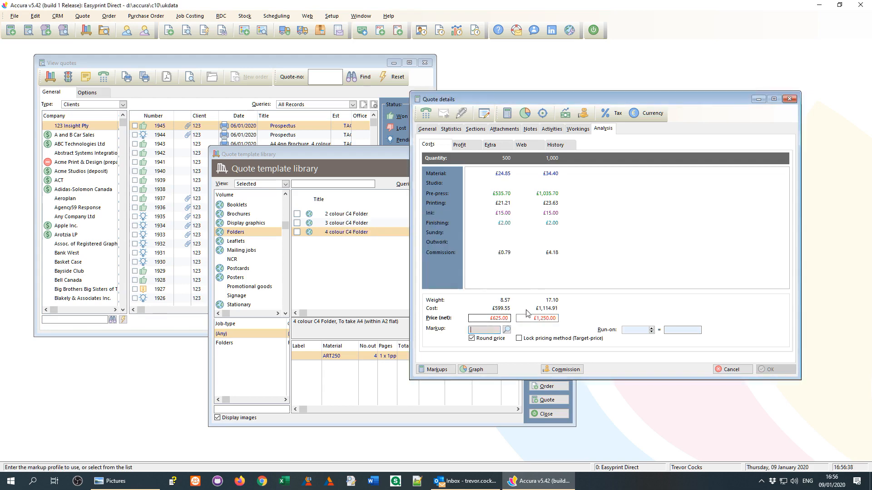
pyautogui.click(585, 131)
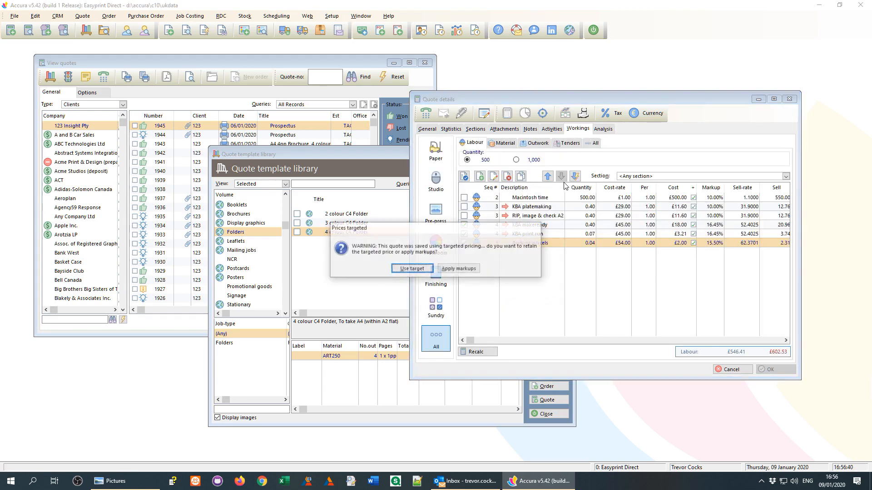
pyautogui.click(413, 269)
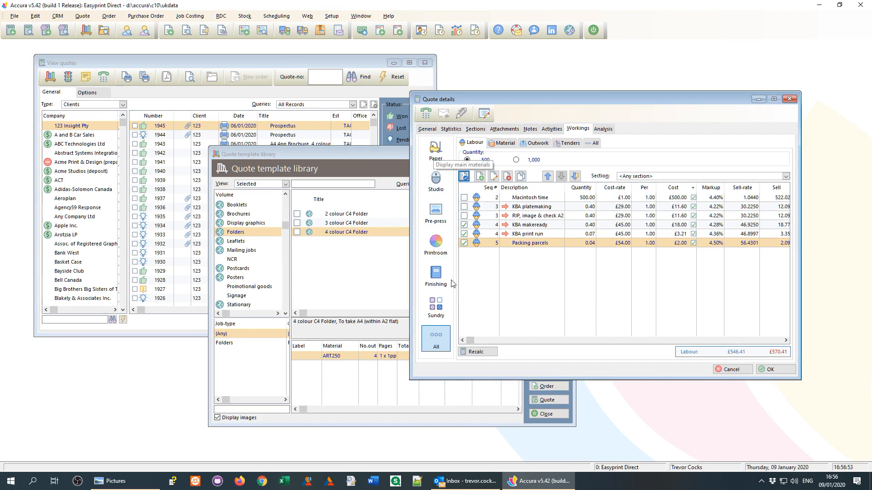
# Compare the markups and sell values of all workings items between the 500 and 1,000 quantities, and return to the cost analysis.
pyautogui.click(596, 145)
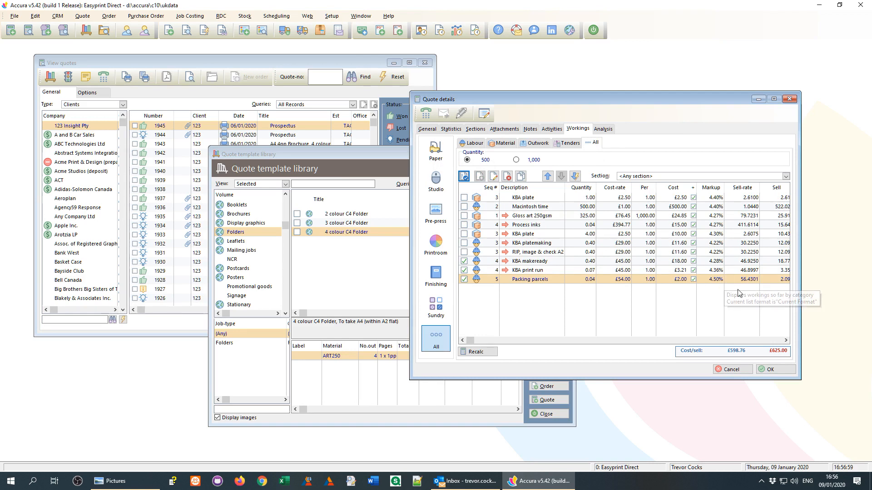
pyautogui.click(517, 159)
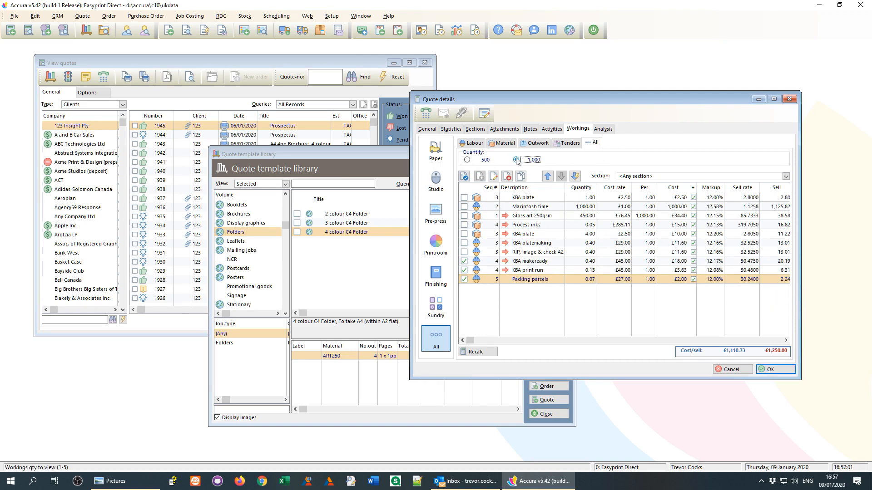
pyautogui.click(468, 159)
pyautogui.click(516, 160)
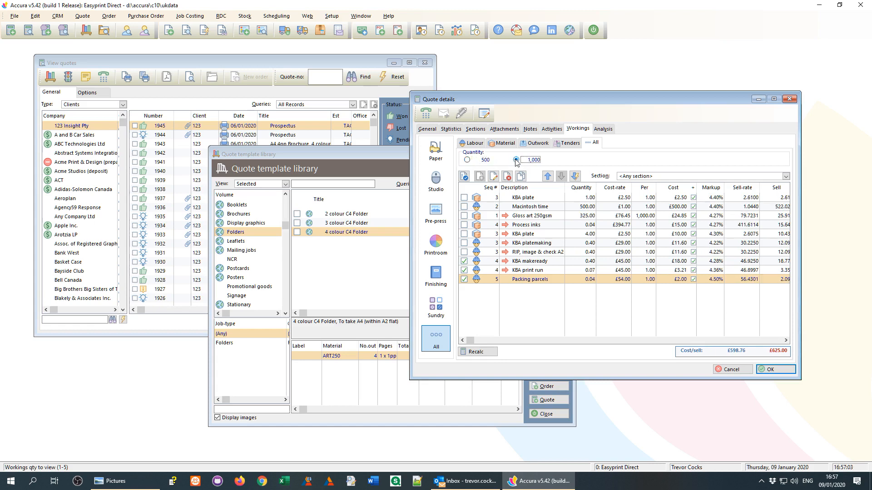
pyautogui.click(468, 160)
pyautogui.click(516, 159)
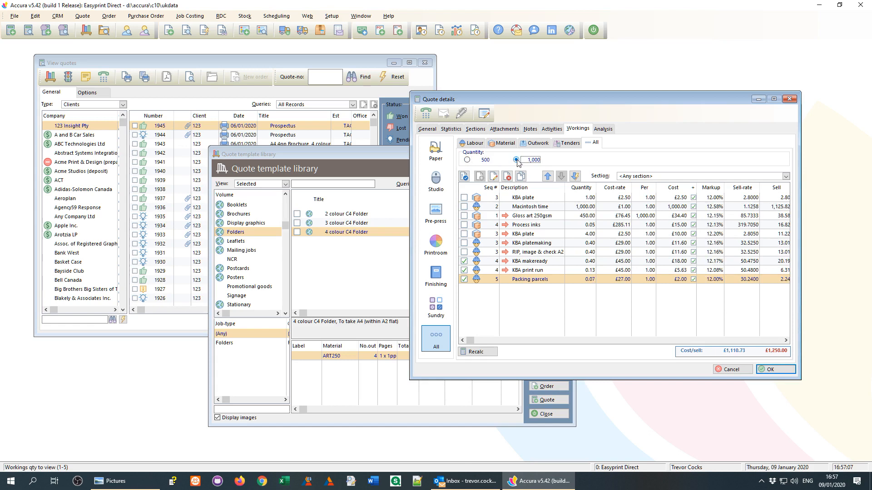
pyautogui.click(467, 160)
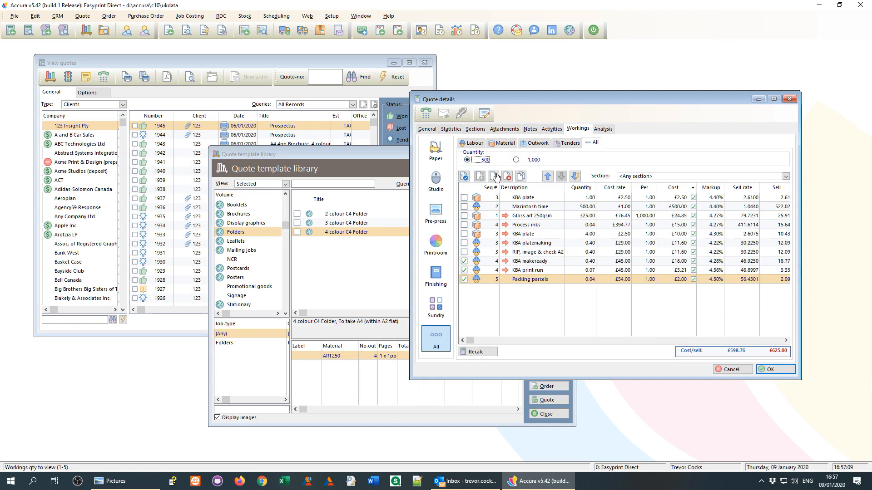
pyautogui.click(601, 130)
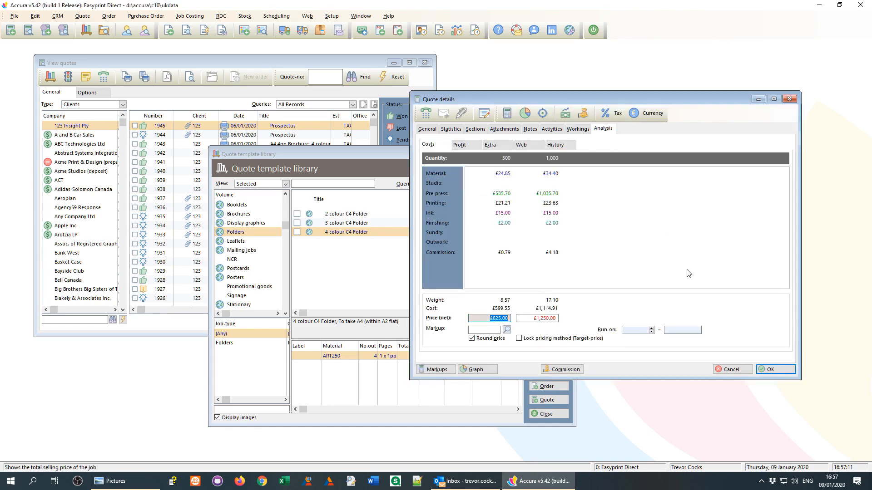